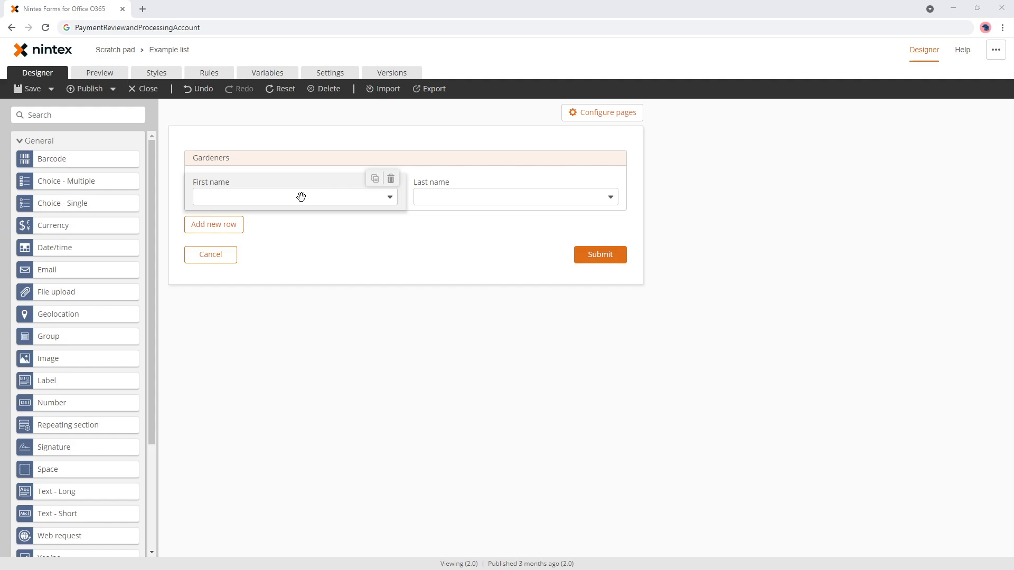
- Place two Label controls in the Gardeners section, one under First name and one under Last name
left_click_drag(60, 384, 327, 217)
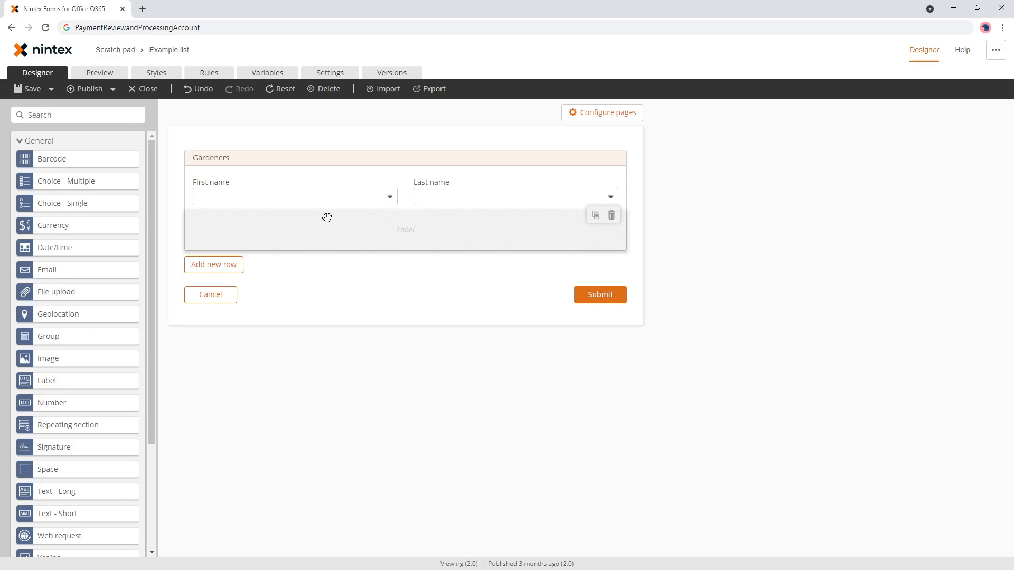
left_click_drag(125, 378, 500, 231)
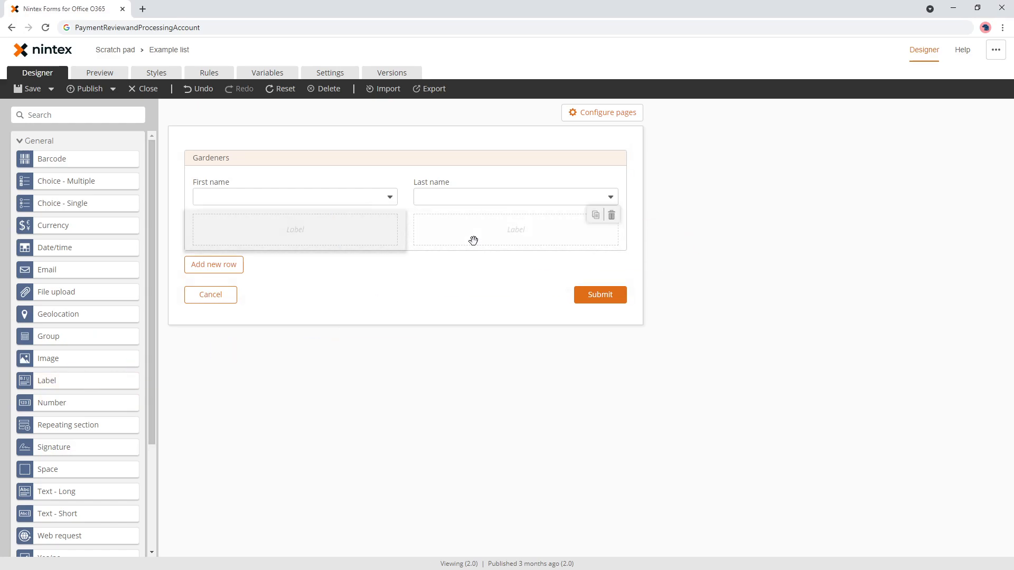
left_click(319, 231)
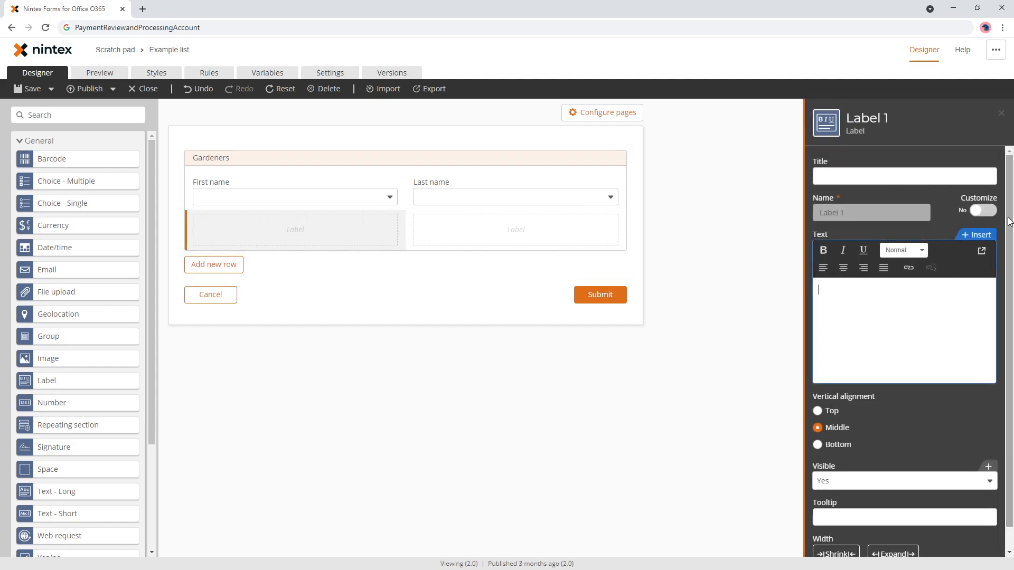
- Insert the RS_Gardeners current row's First name reference into the left label
left_click(974, 234)
left_click(180, 199)
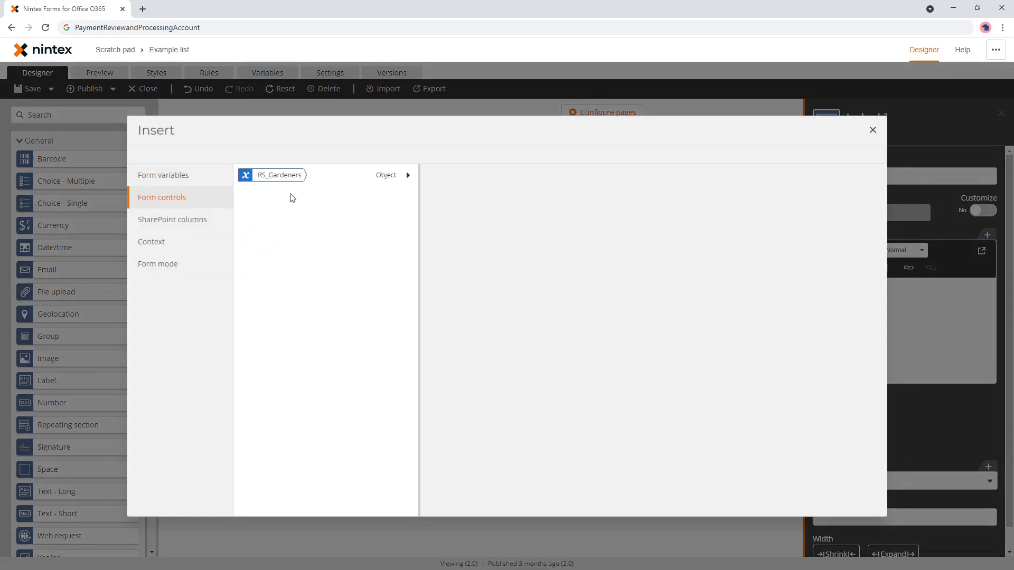
left_click(404, 177)
left_click(598, 176)
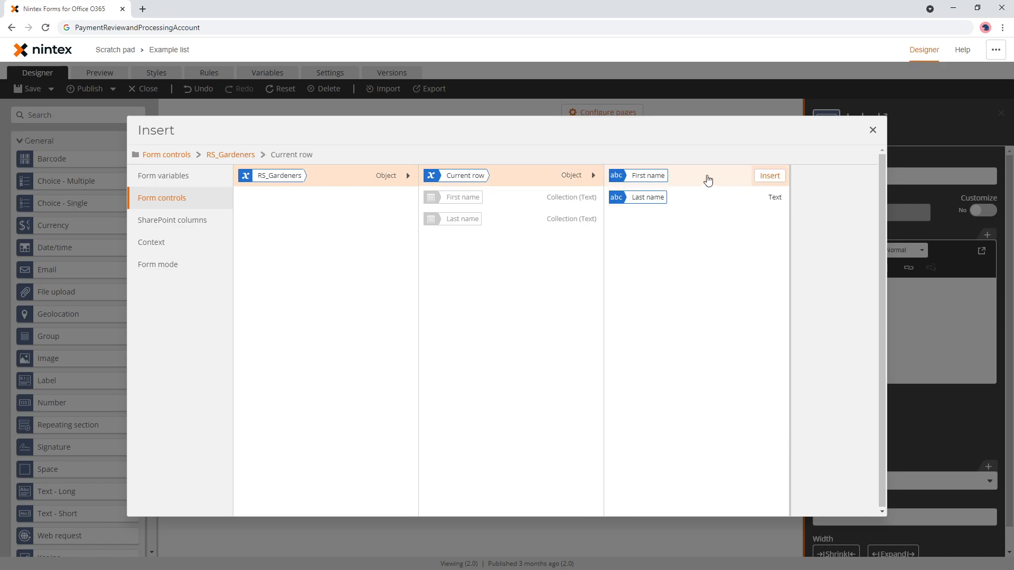
left_click(766, 178)
- Put the current row's Last name reference into the right label using [[last
left_click(546, 232)
left_click(859, 322)
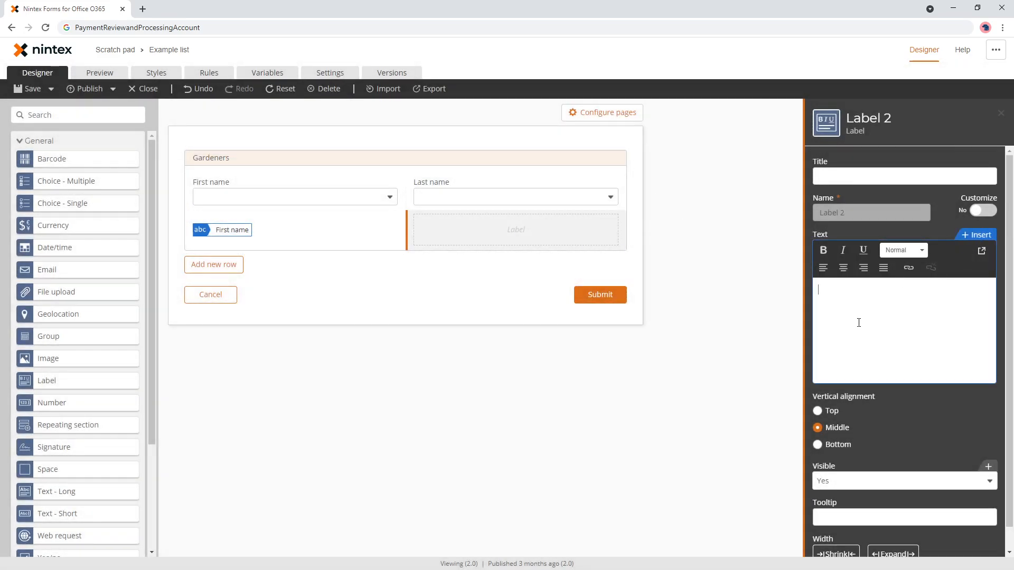
type("[[la")
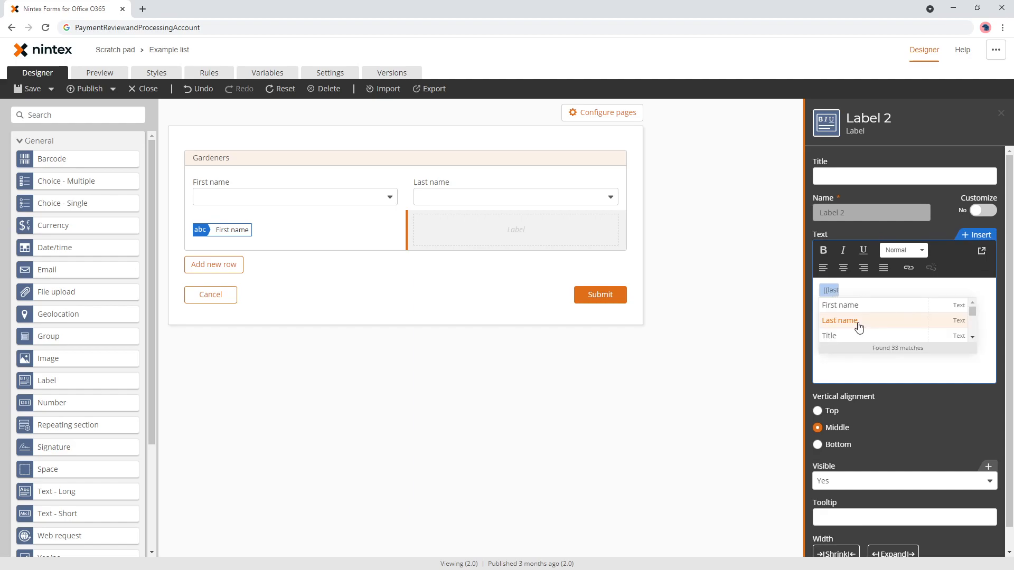
type("st")
left_click(858, 323)
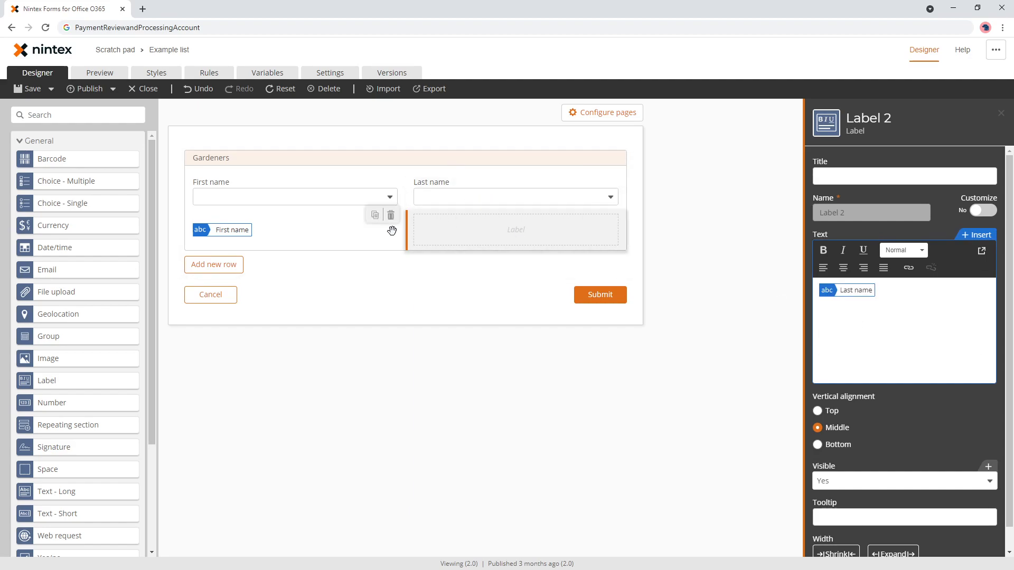
left_click(452, 380)
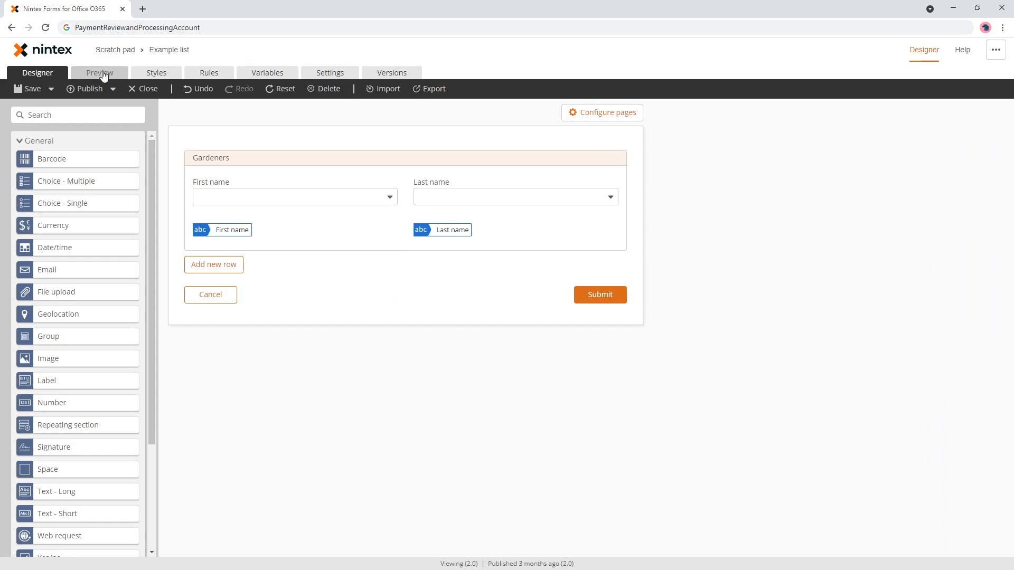
left_click(103, 74)
left_click(384, 191)
left_click(373, 210)
triple_click(297, 211)
left_click(588, 188)
left_click(561, 203)
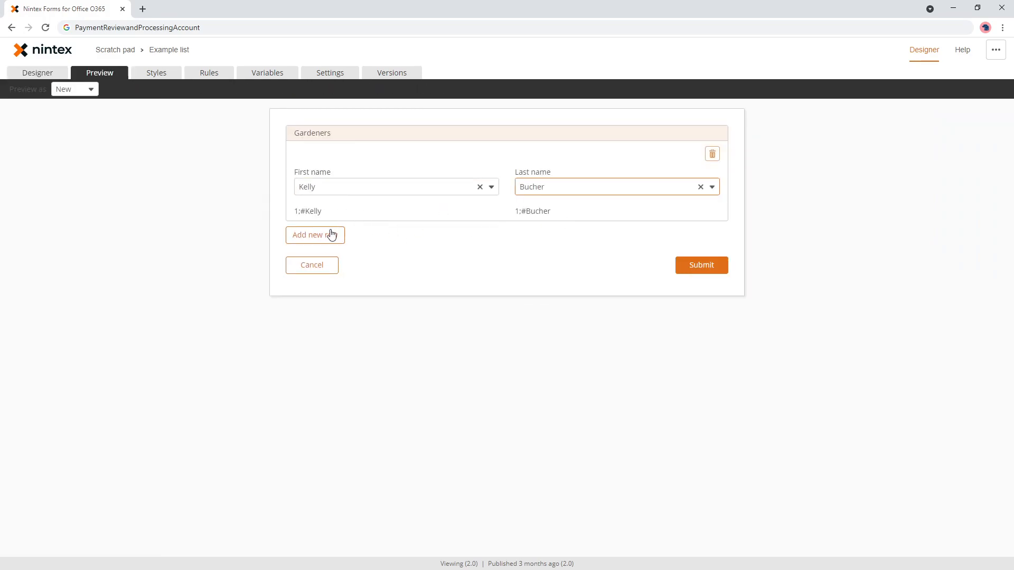
- Highlight the 1;#Kelly label output to point out the lookup ID prefix
left_click_drag(292, 212, 326, 215)
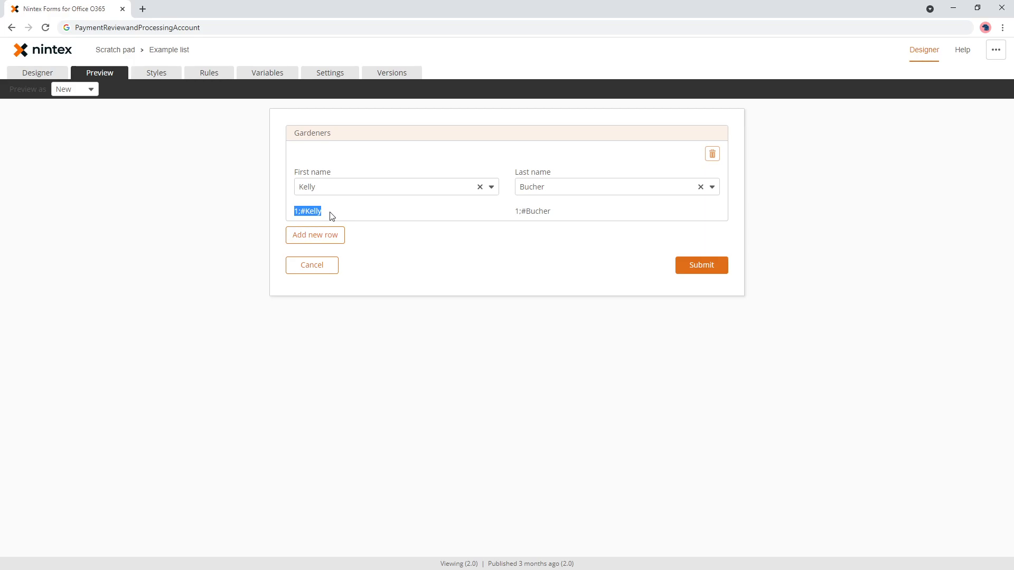
left_click(295, 210)
left_click_drag(322, 211, 294, 211)
left_click_drag(294, 211, 341, 213)
left_click(325, 214)
left_click_drag(294, 212, 335, 215)
left_click(317, 211)
double_click(317, 211)
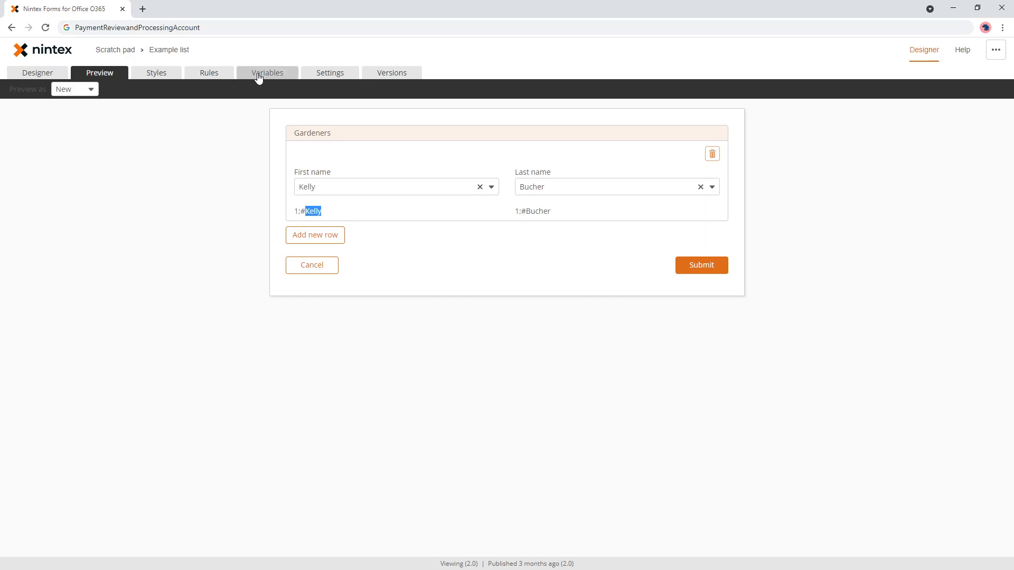
left_click(258, 77)
- Add a new form variable named 'First name value'
left_click(749, 134)
left_click(290, 212)
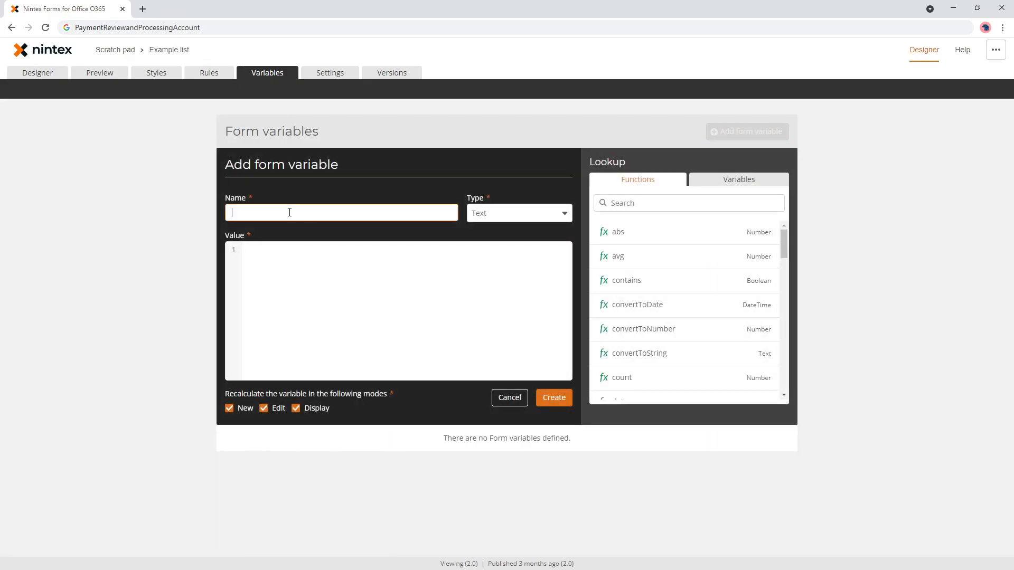
type("ParseLookup")
left_click(678, 205)
left_click_drag(281, 216, 152, 214)
type("First n")
key("BackSpace")
type("name value")
- Set its formula to parseLookup(current row First name, true) and create the variable
left_click(758, 203)
type("parse")
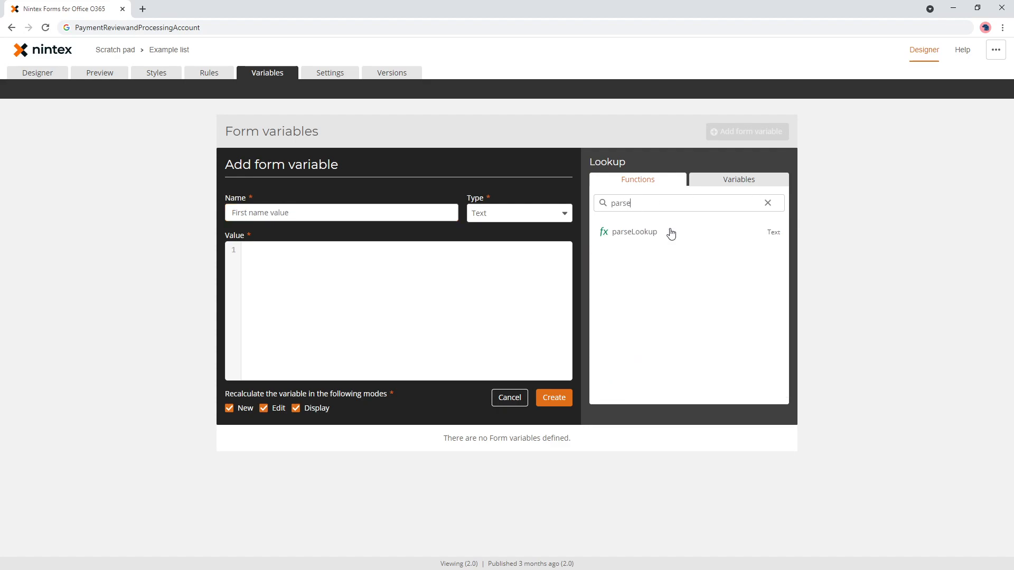
left_click(671, 233)
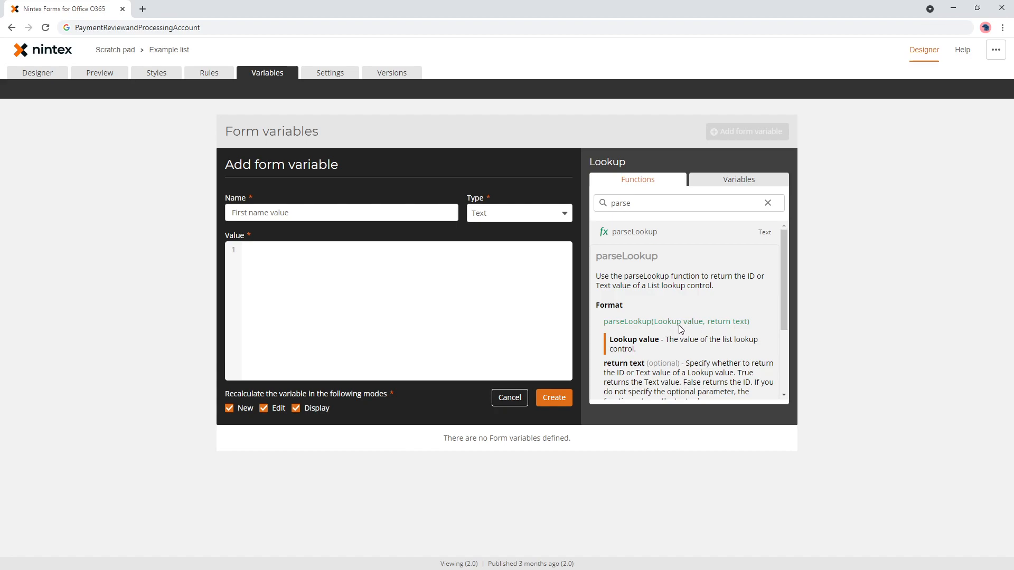
left_click(399, 292)
type("pars")
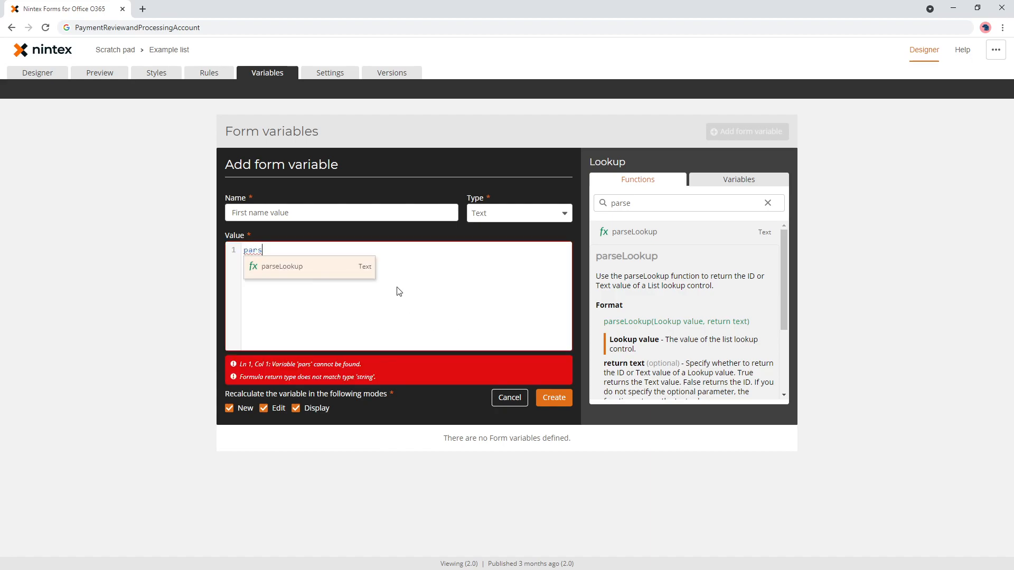
key("Return")
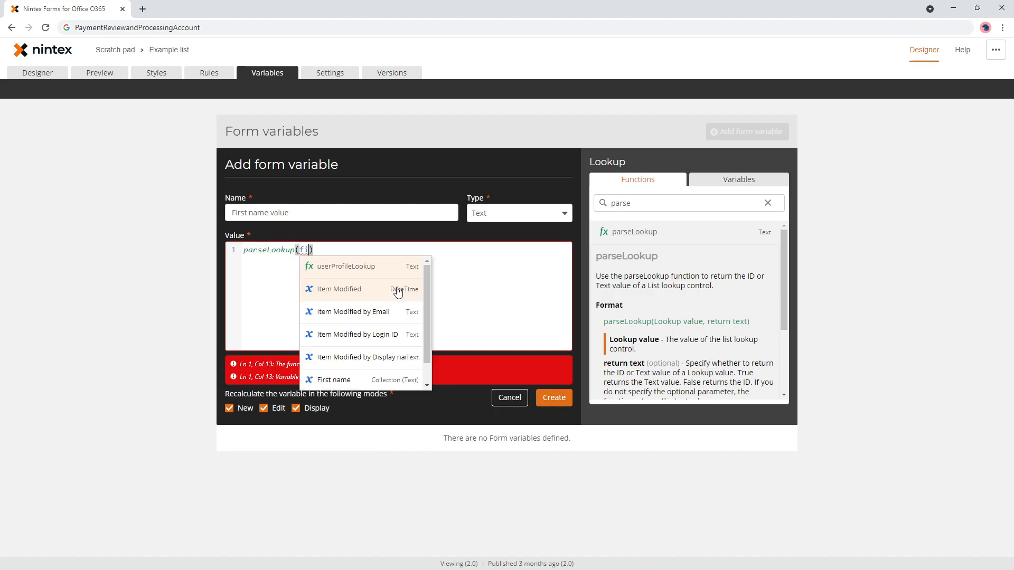
left_click(745, 180)
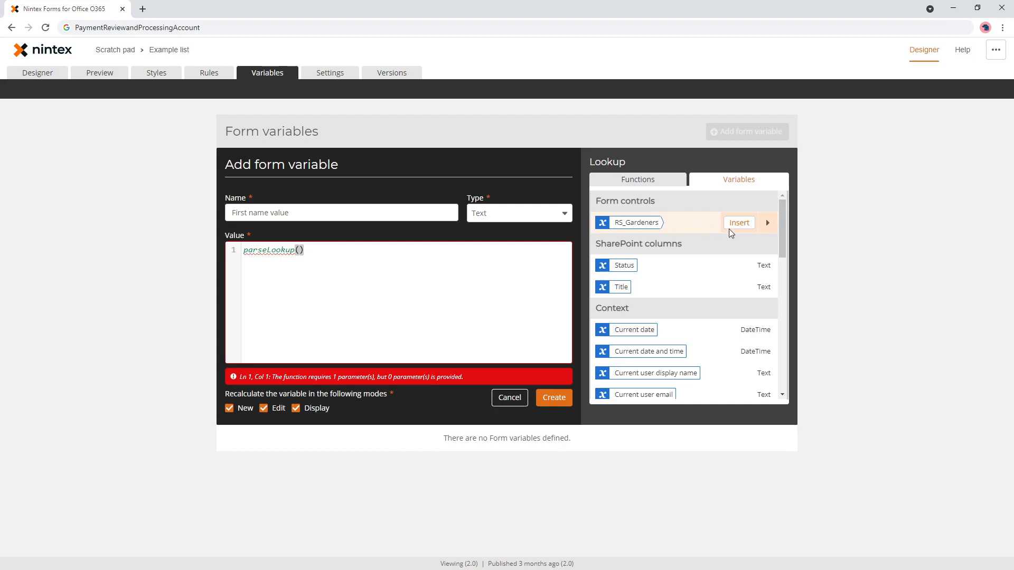
left_click(777, 220)
left_click(771, 222)
type(",true")
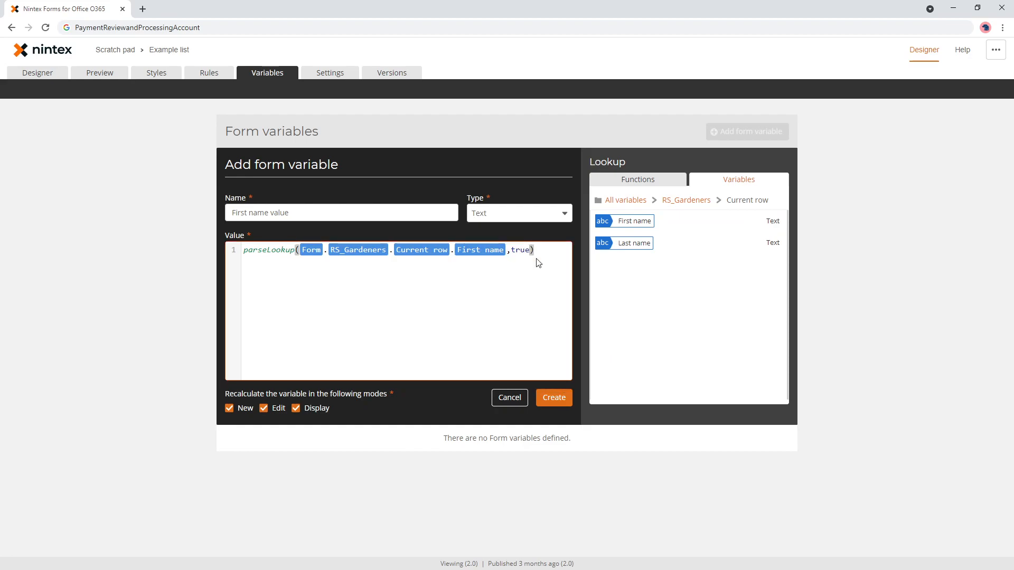
left_click(566, 401)
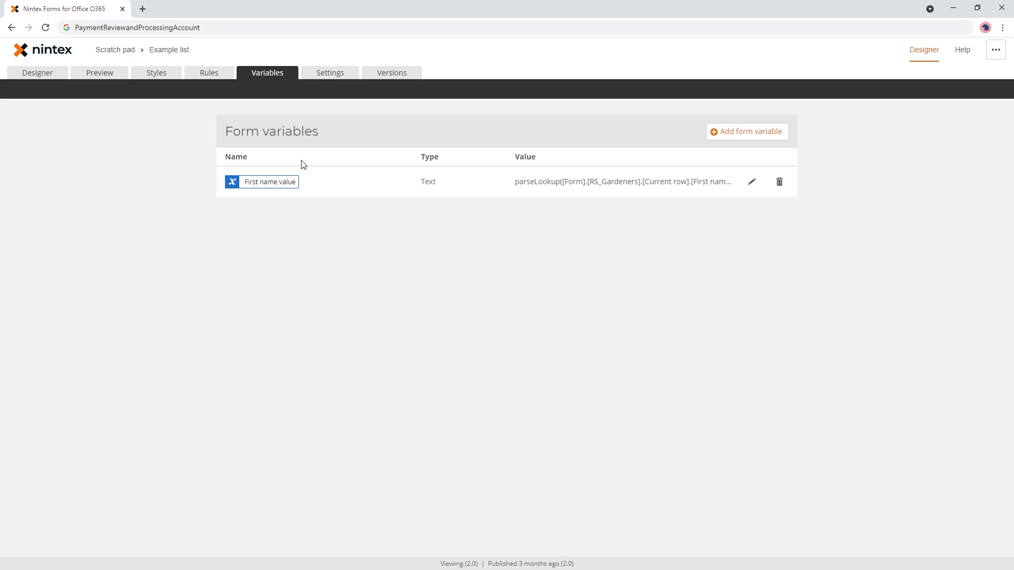
- Add the First name value variable to the First name label
left_click(63, 75)
left_click(315, 229)
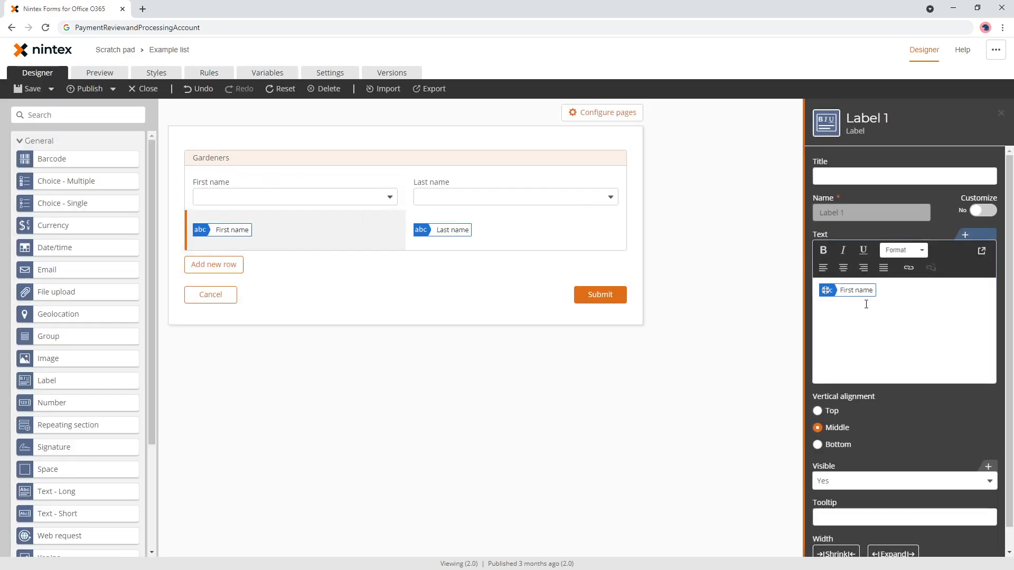
left_click(975, 235)
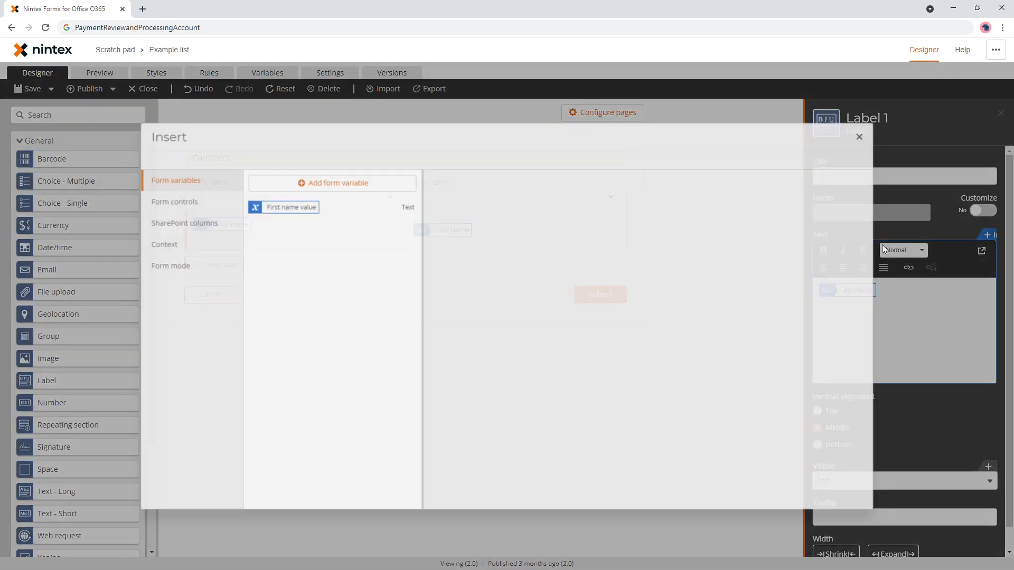
left_click(378, 203)
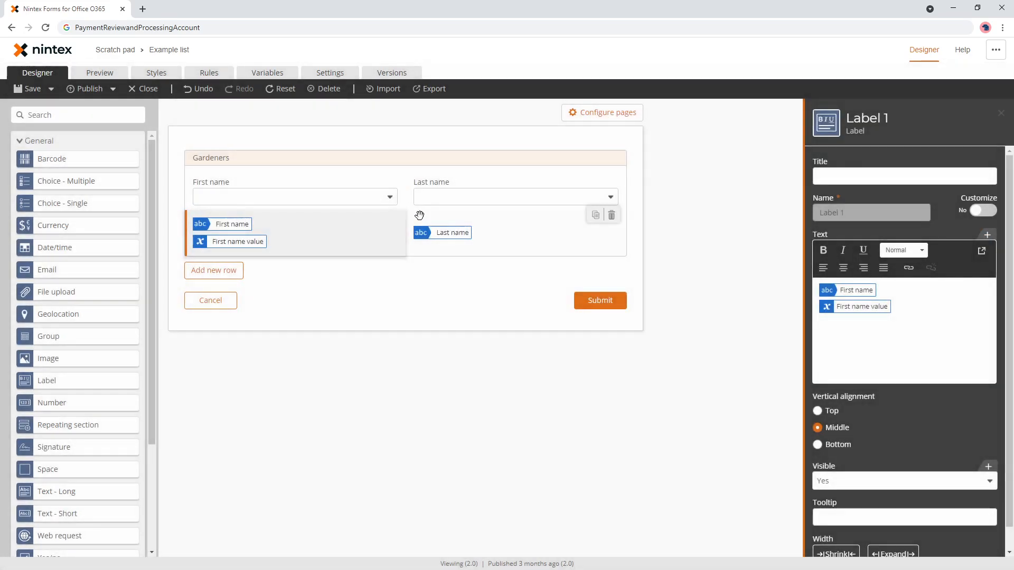
- Preview the form with Kelly chosen as First name
left_click(125, 68)
left_click(441, 188)
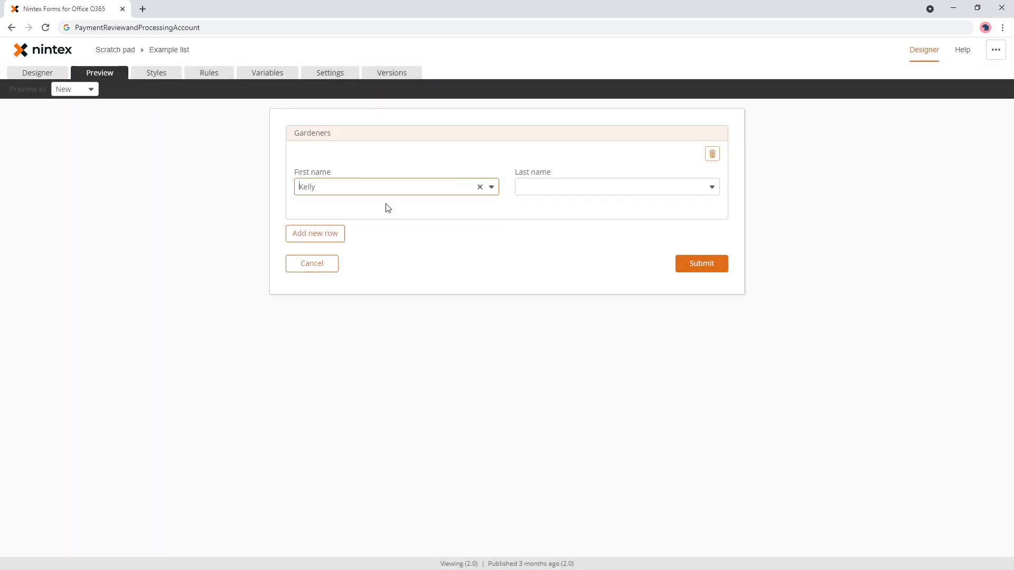
left_click(385, 203)
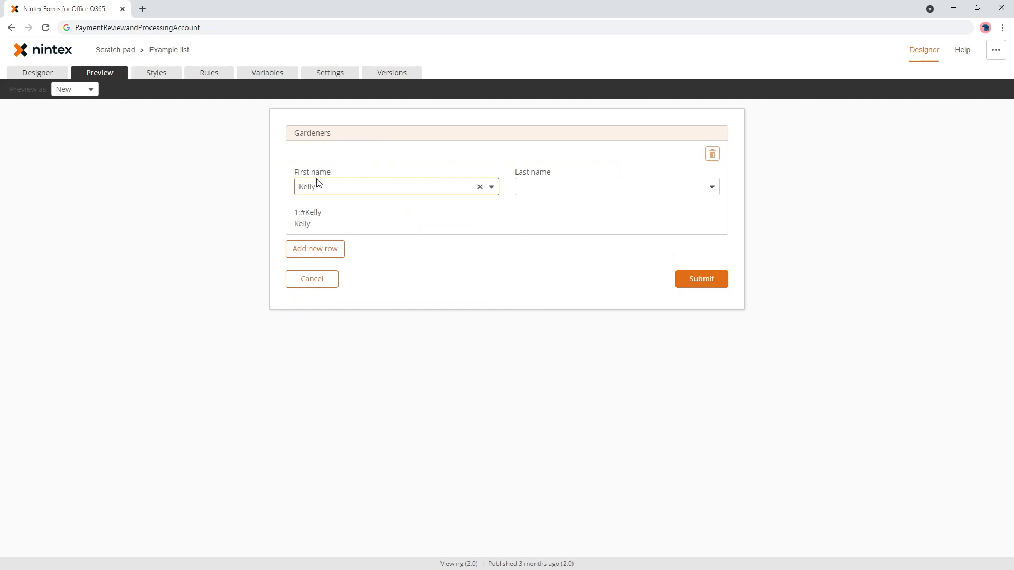
left_click(267, 73)
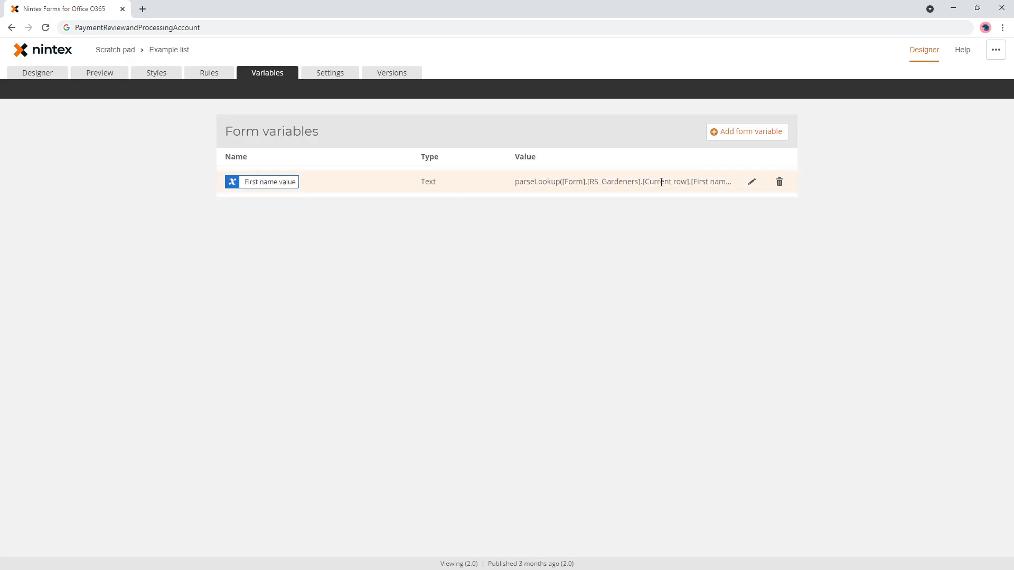
left_click(751, 182)
double_click(520, 294)
type("false")
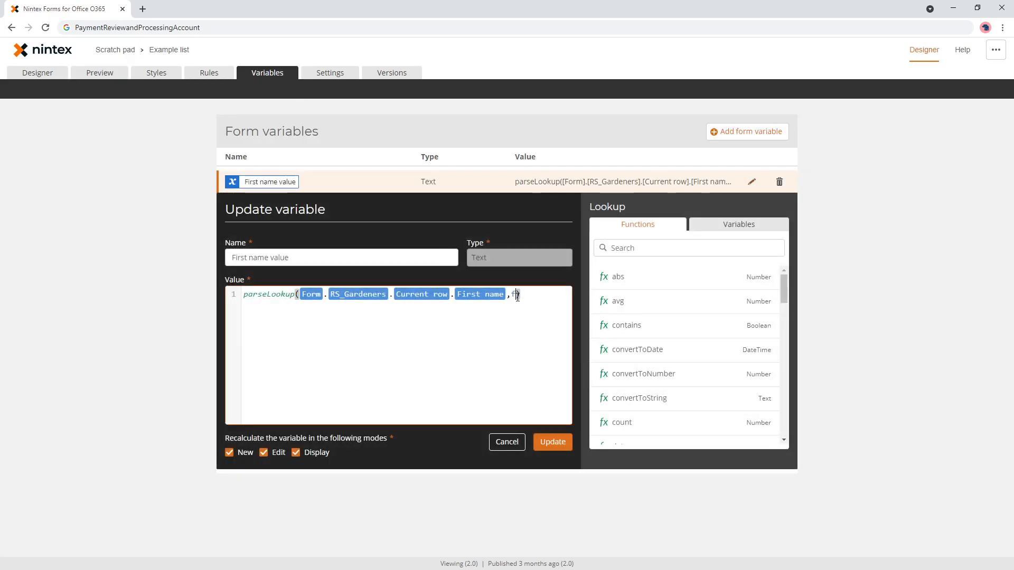
left_click(553, 442)
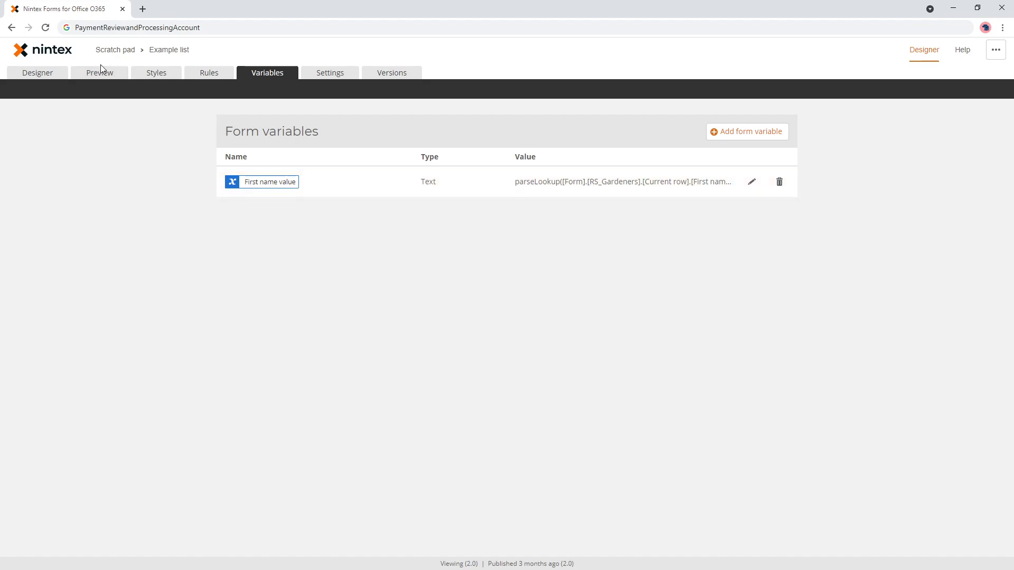
left_click(99, 73)
left_click(393, 188)
left_click(391, 206)
double_click(296, 224)
left_click(255, 78)
left_click(750, 182)
left_click(552, 297)
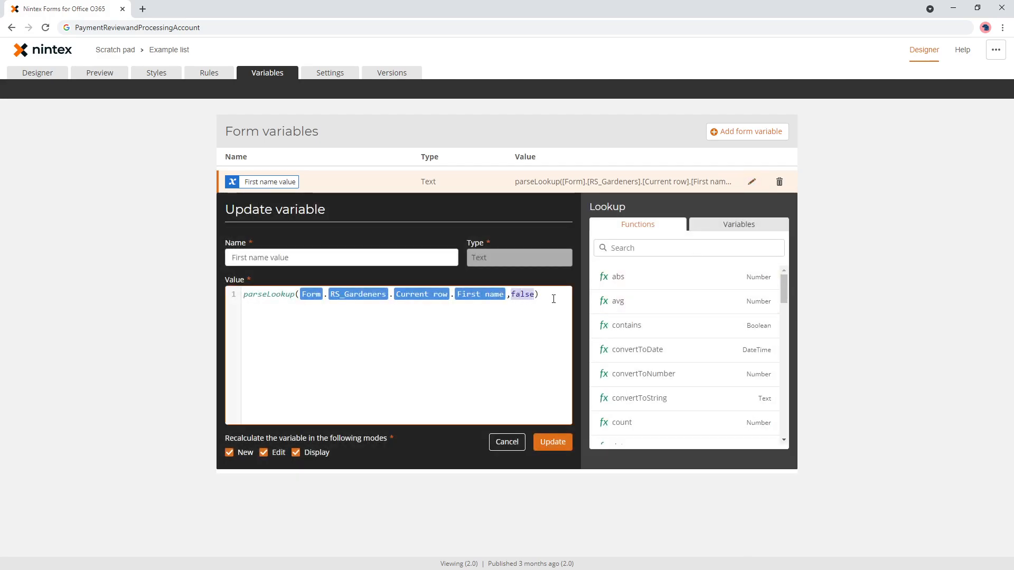
type("true")
left_click(552, 442)
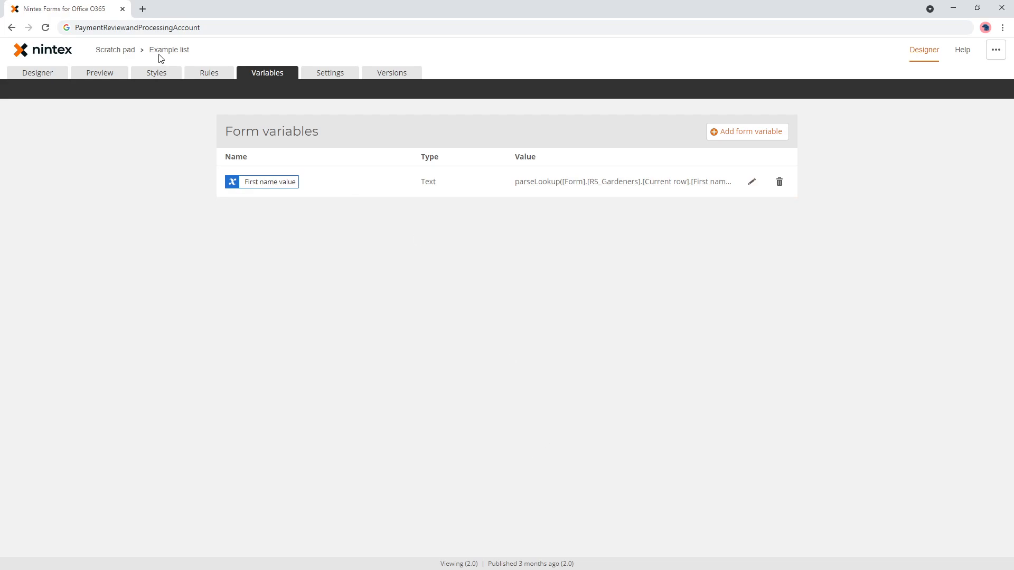
- Preview with Kelly chosen and highlight the 1;#Kelly and Kelly label outputs
left_click(119, 75)
left_click(417, 187)
left_click(377, 208)
left_click_drag(294, 209, 324, 226)
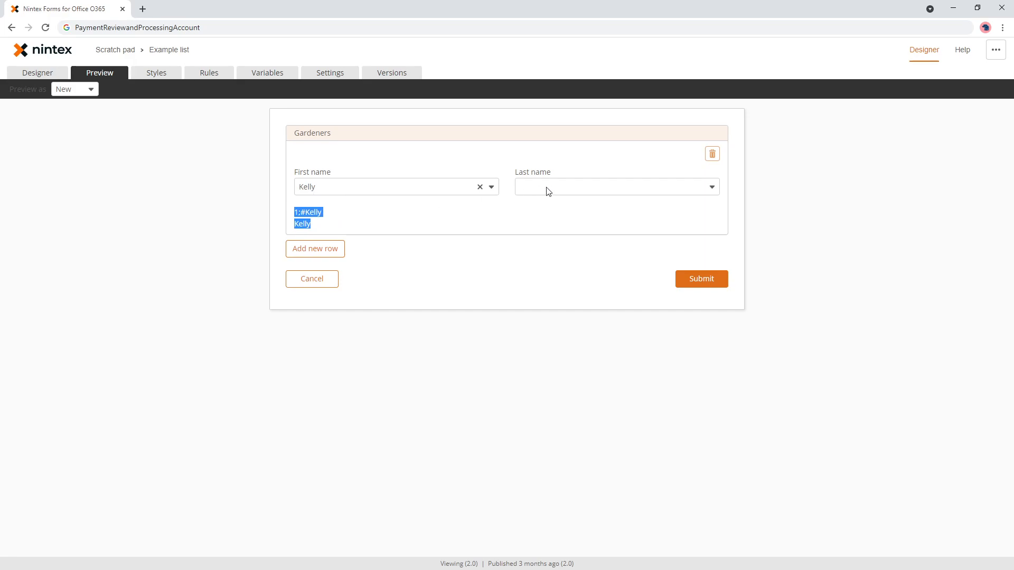
left_click(503, 228)
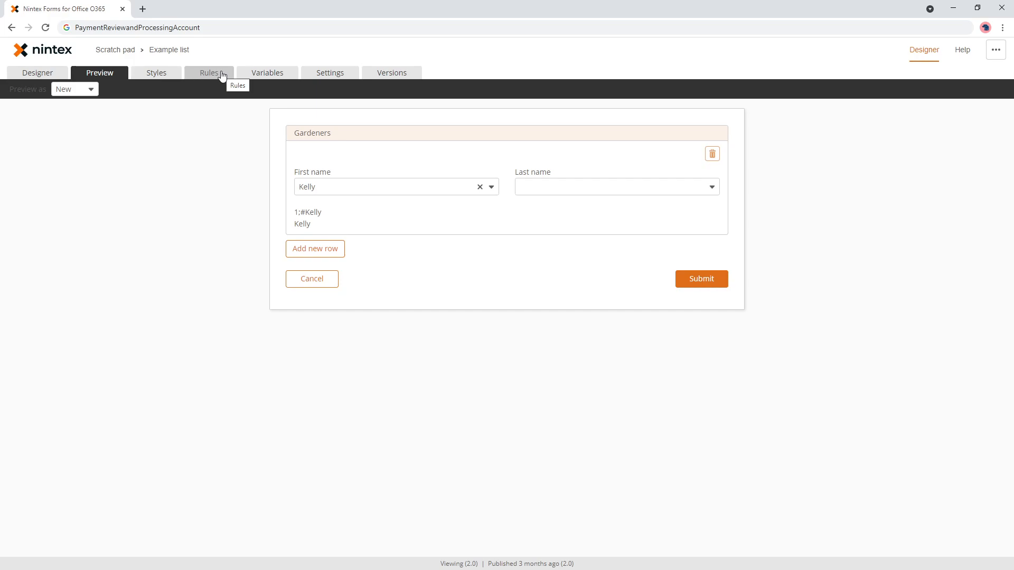
left_click(262, 76)
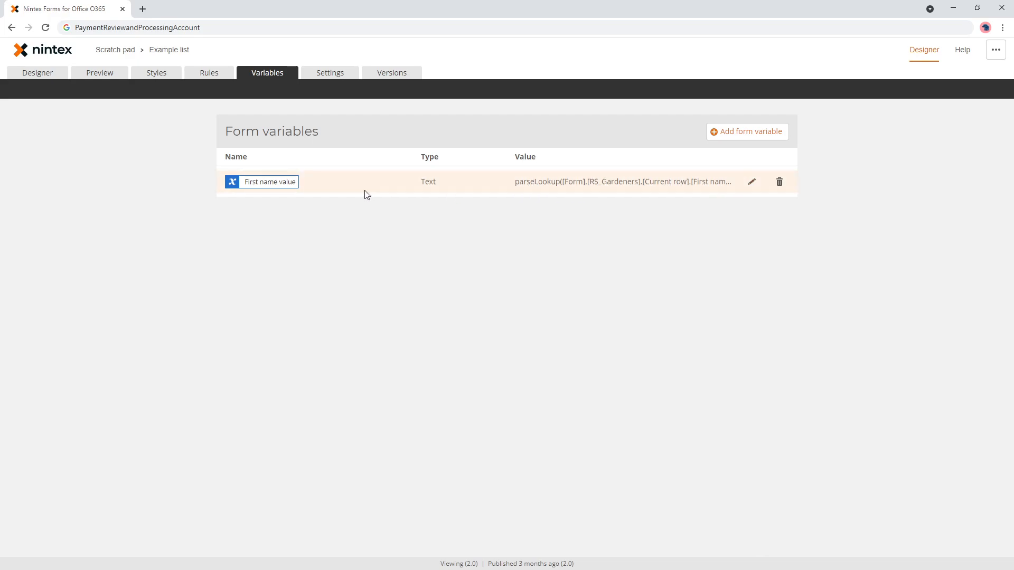
- Edit the First name value variable and insert a substring function before the parseLookup formula
left_click(751, 182)
left_click(555, 299)
key("Home")
key("Return")
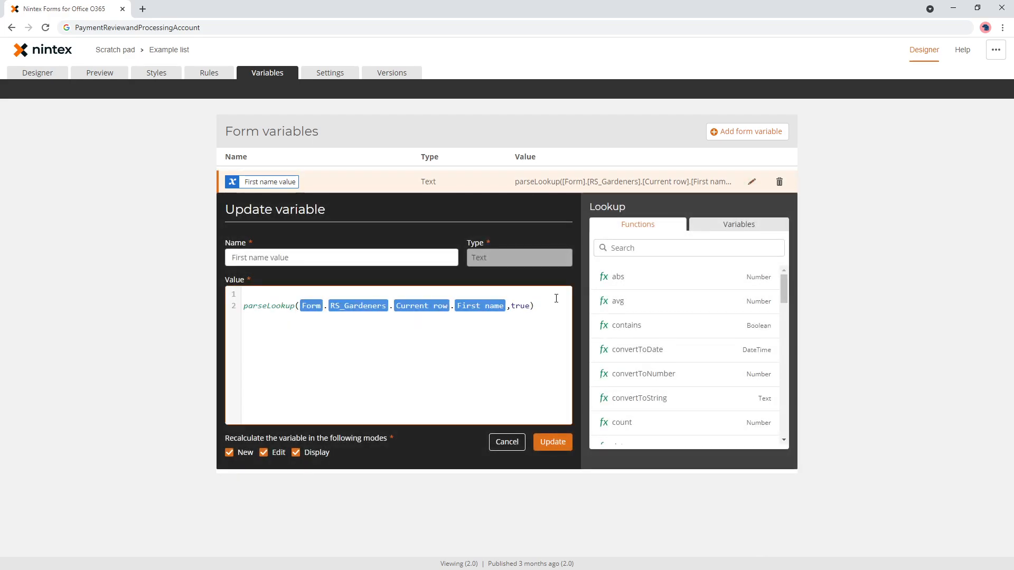
key("Return")
key("Up")
key("Up")
type("sub")
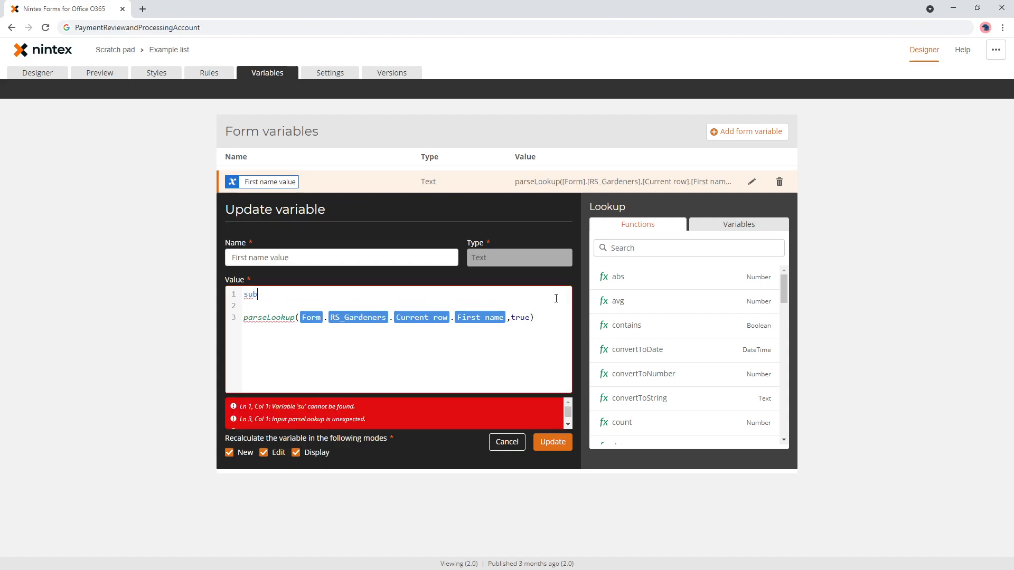
key("Return")
key("shift+Right")
key("shift+Right")
key("shift+Right")
key("Delete")
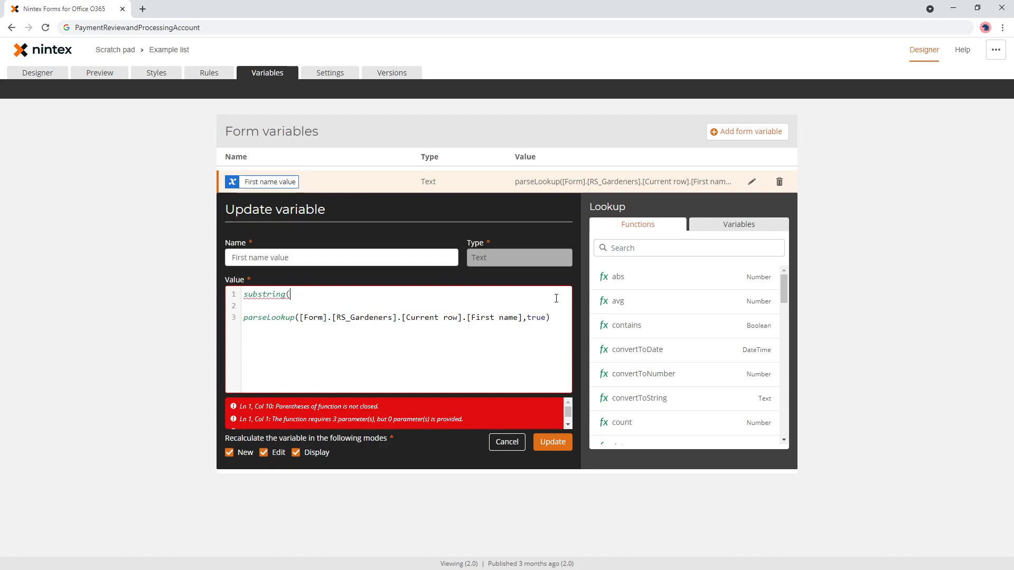
- Complete the formula as substring(parseLookup(...),0,1) so it returns the first character
key("Down")
key("Delete")
key("End")
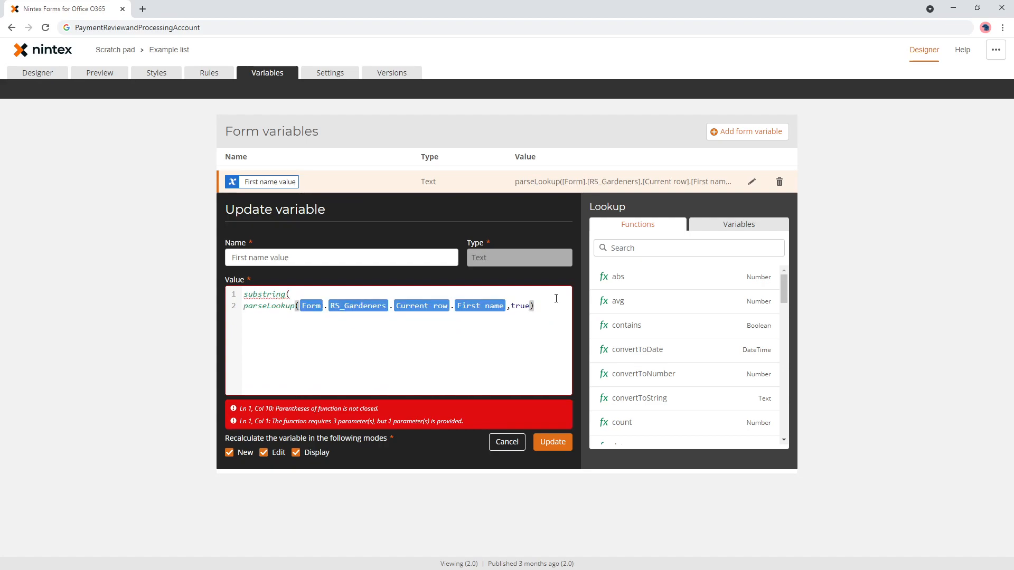
key("Return")
type(",,)")
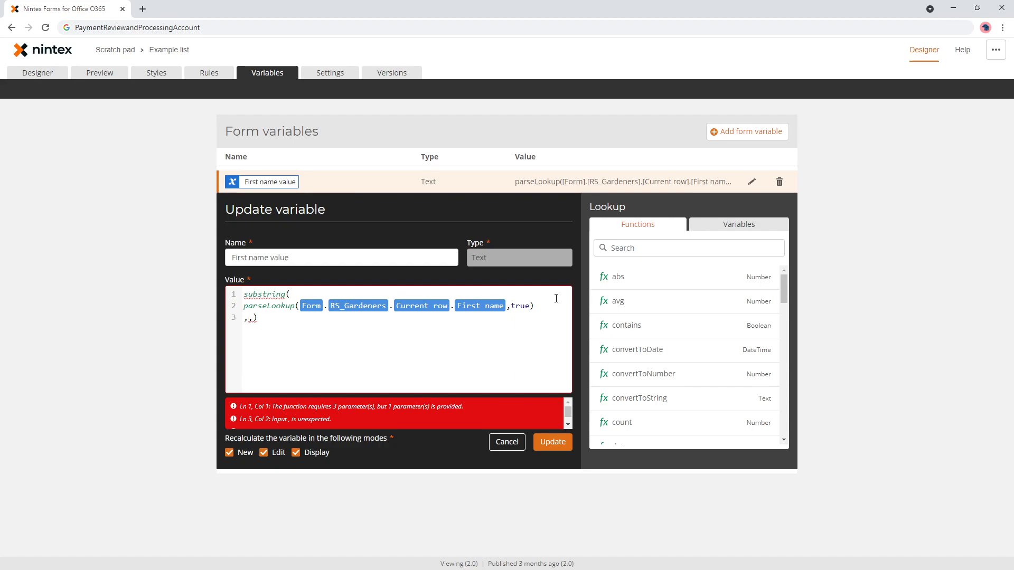
type("0")
key("Right")
type("1")
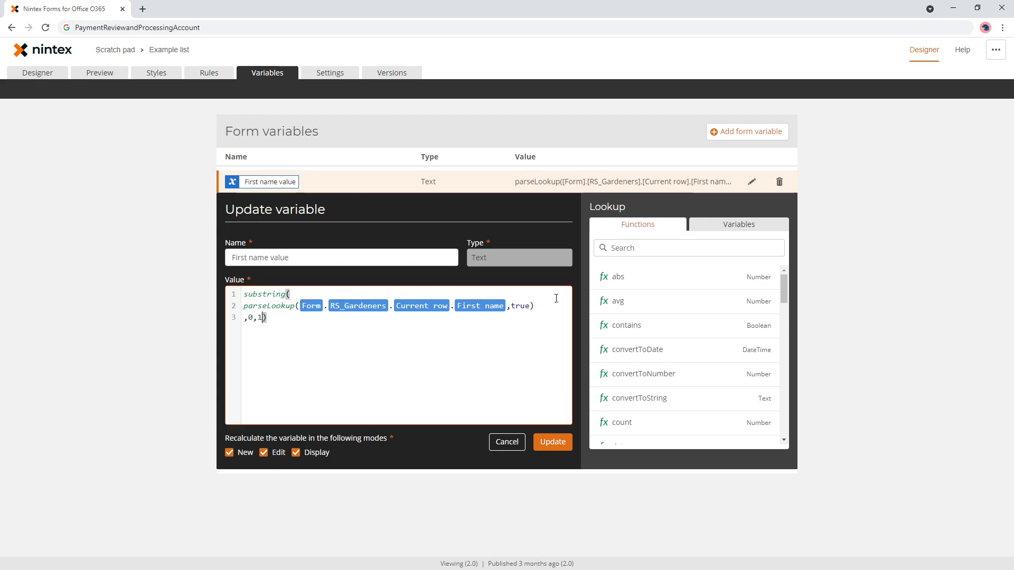
double_click(282, 258)
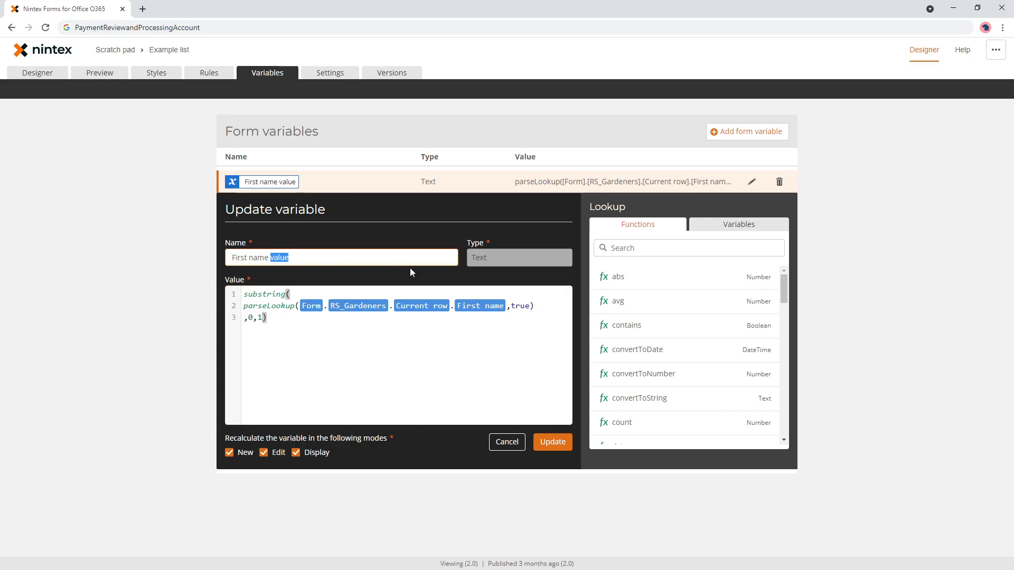
- Rename the variable to 'First name first character' and save it
type("first cha")
type("ter")
left_click(554, 443)
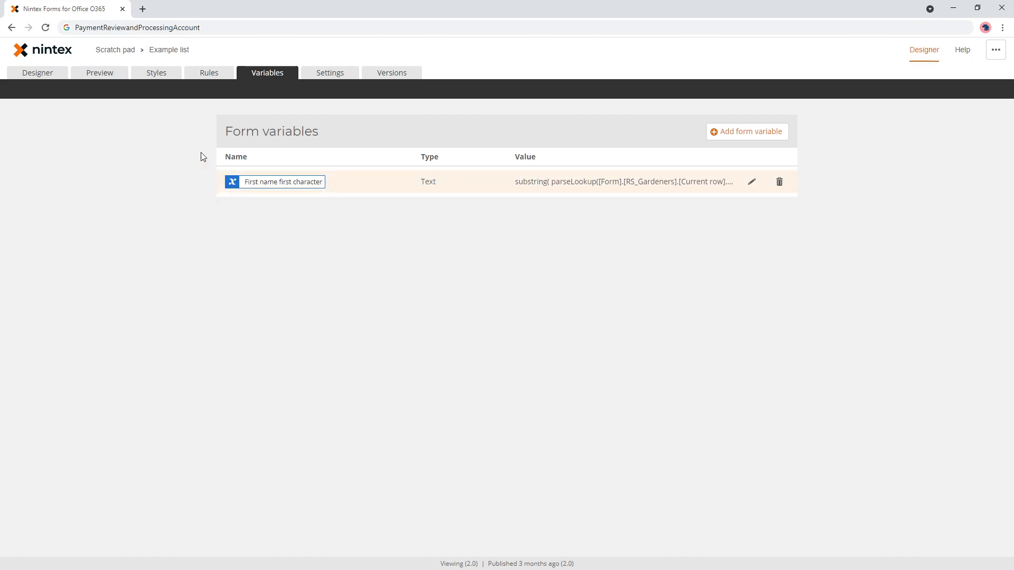
- Preview with Kelly chosen to confirm the variable yields K
left_click(98, 73)
left_click(374, 189)
left_click(373, 210)
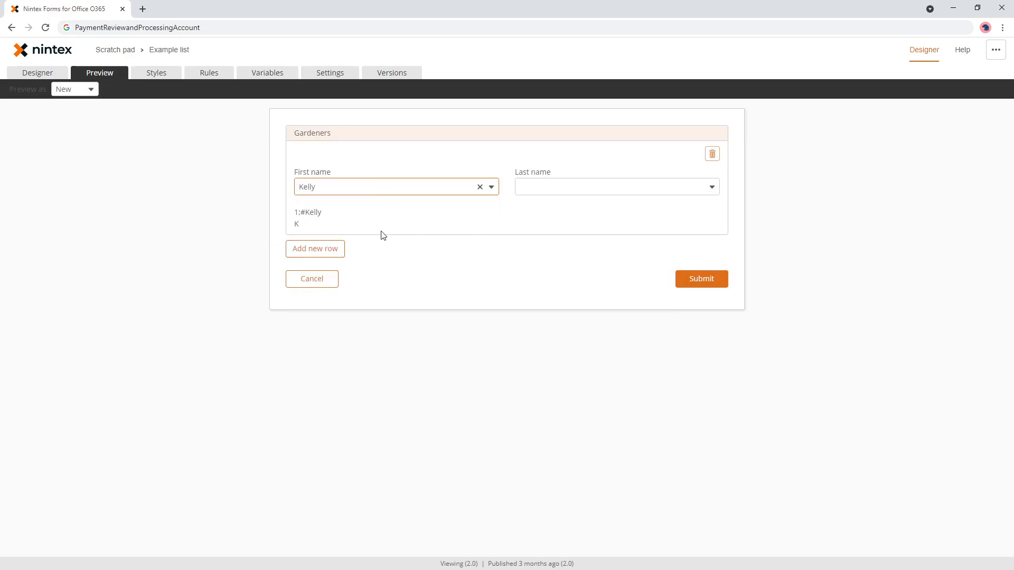
triple_click(296, 226)
left_click(310, 227)
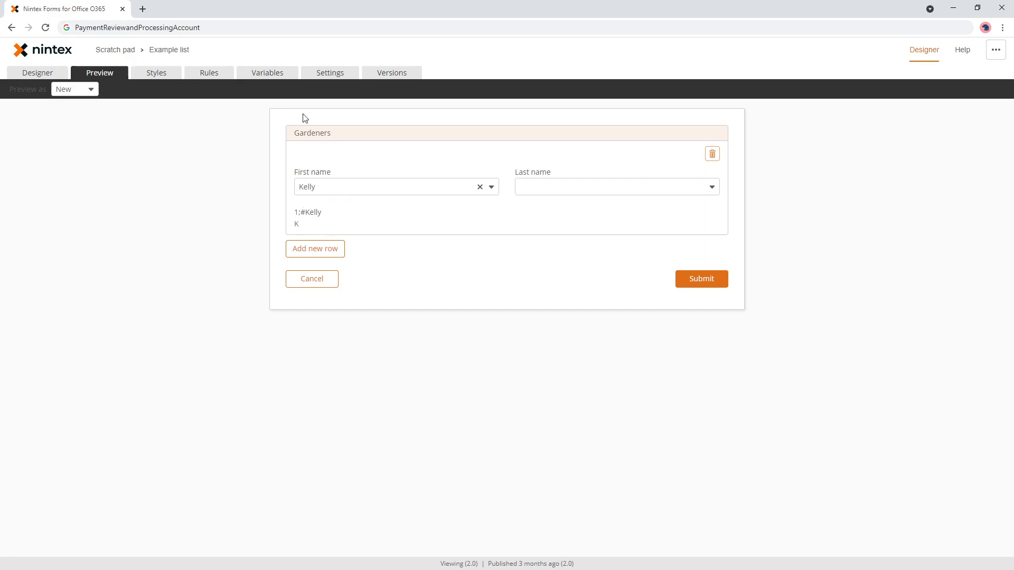
left_click(210, 76)
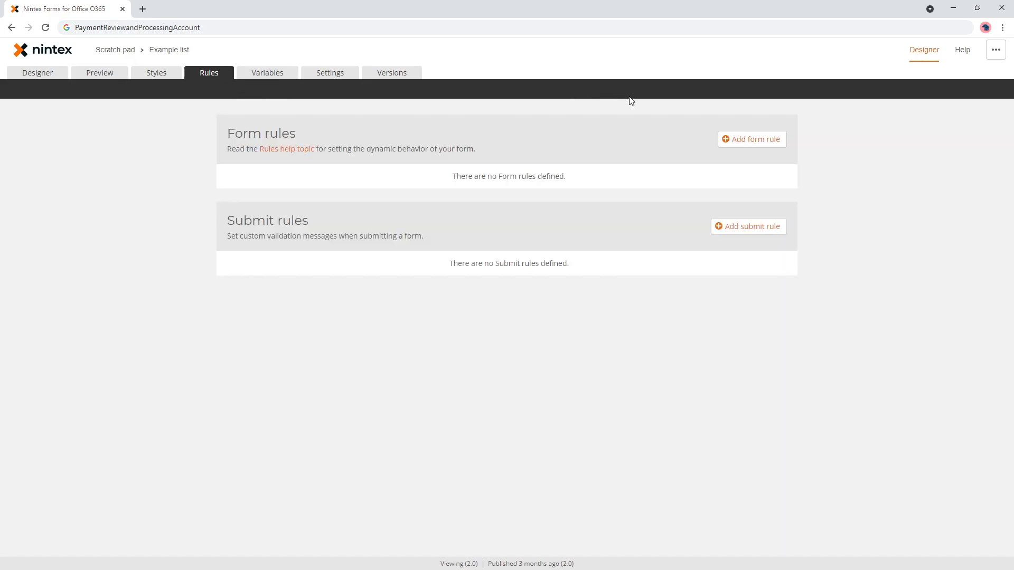
- Start an RS_Gardeners rule 'Check if first name s…' testing First name first character Equals K
left_click(746, 144)
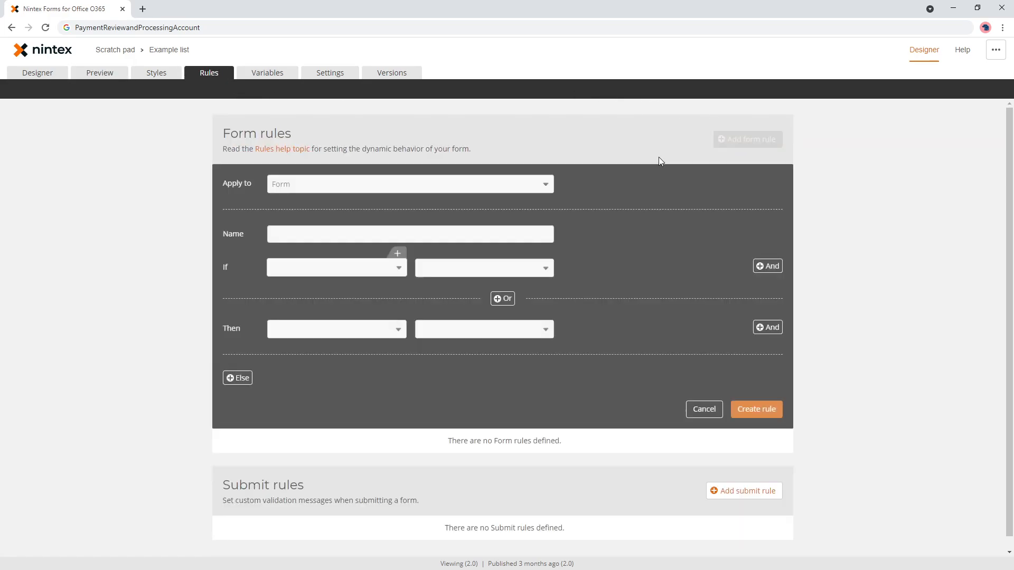
left_click(313, 184)
left_click(348, 226)
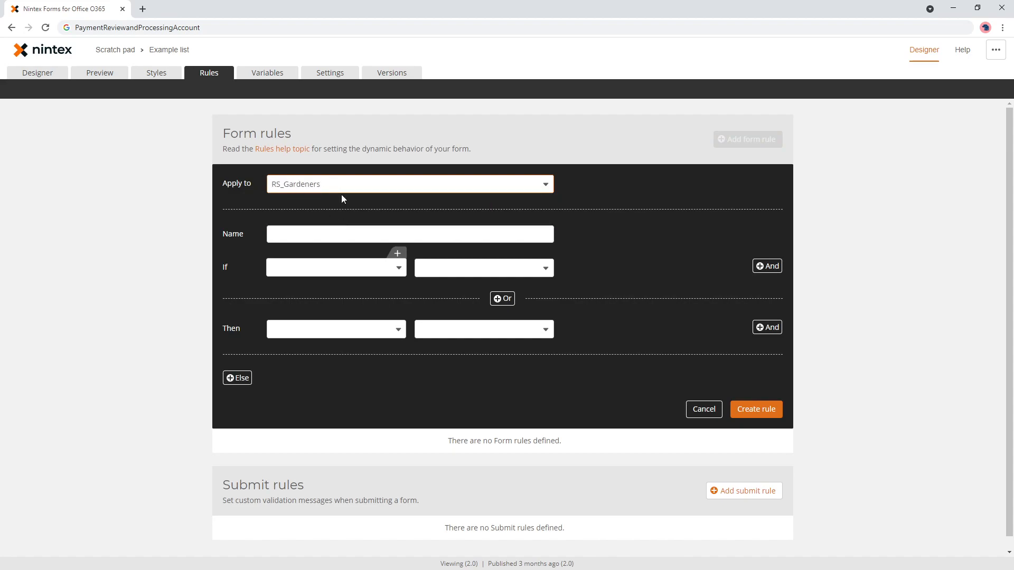
left_click(343, 229)
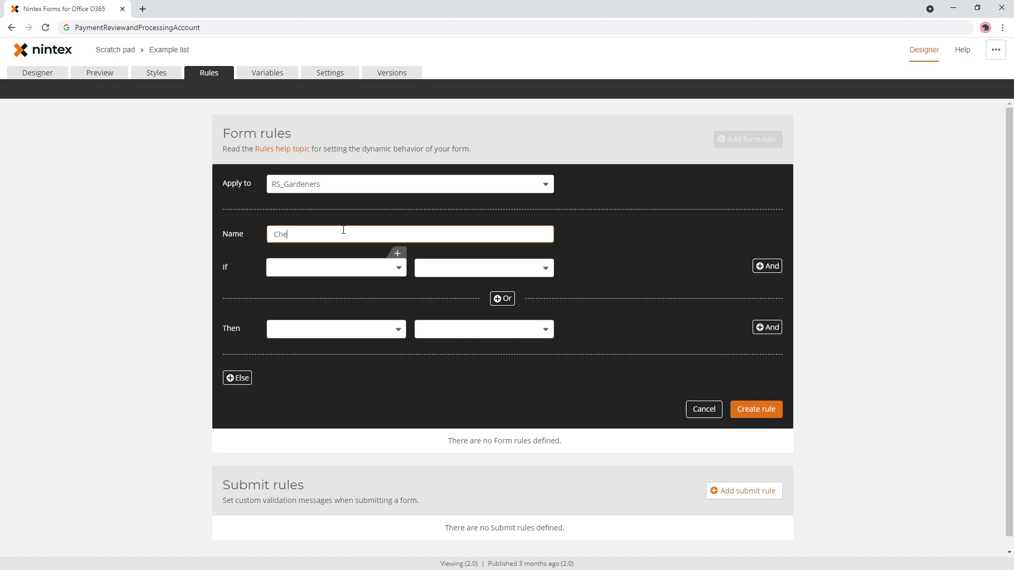
type("Check if first name starts with K")
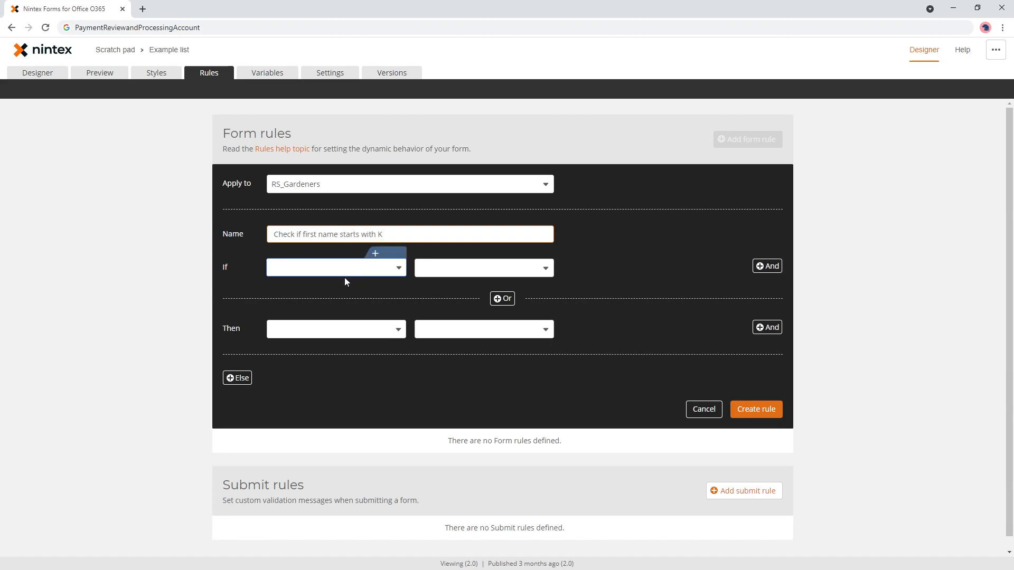
left_click(329, 271)
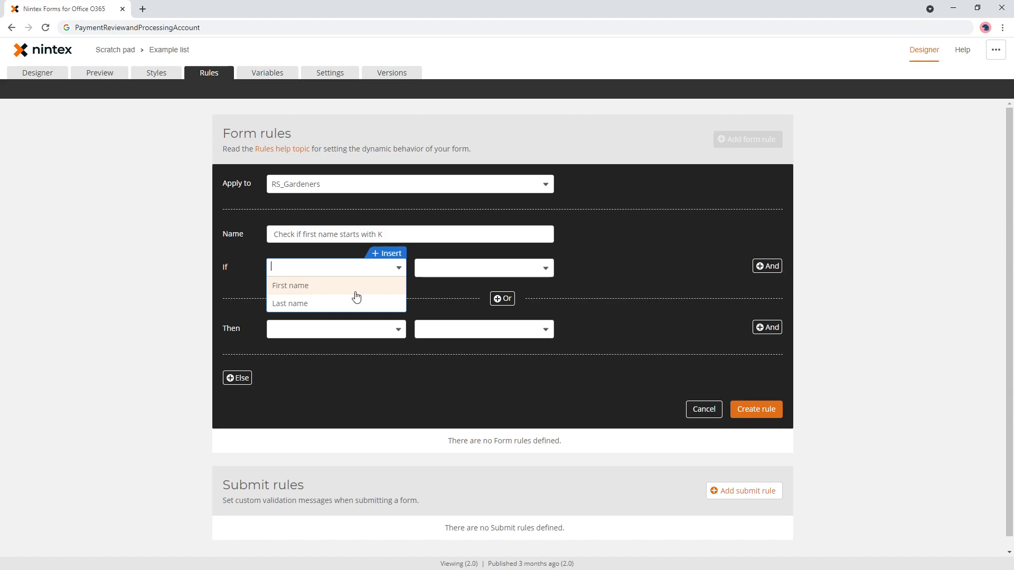
left_click(393, 254)
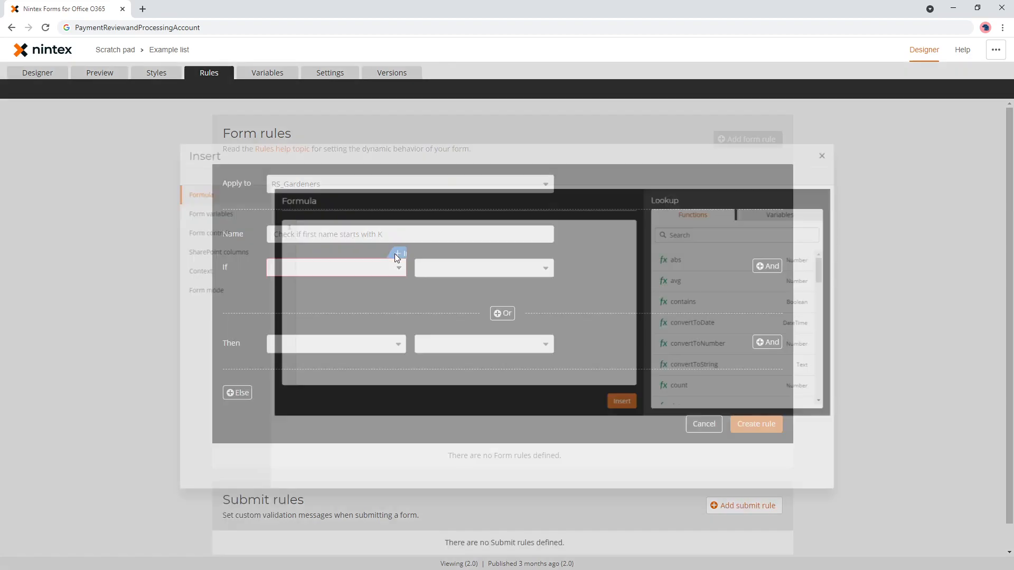
left_click(177, 206)
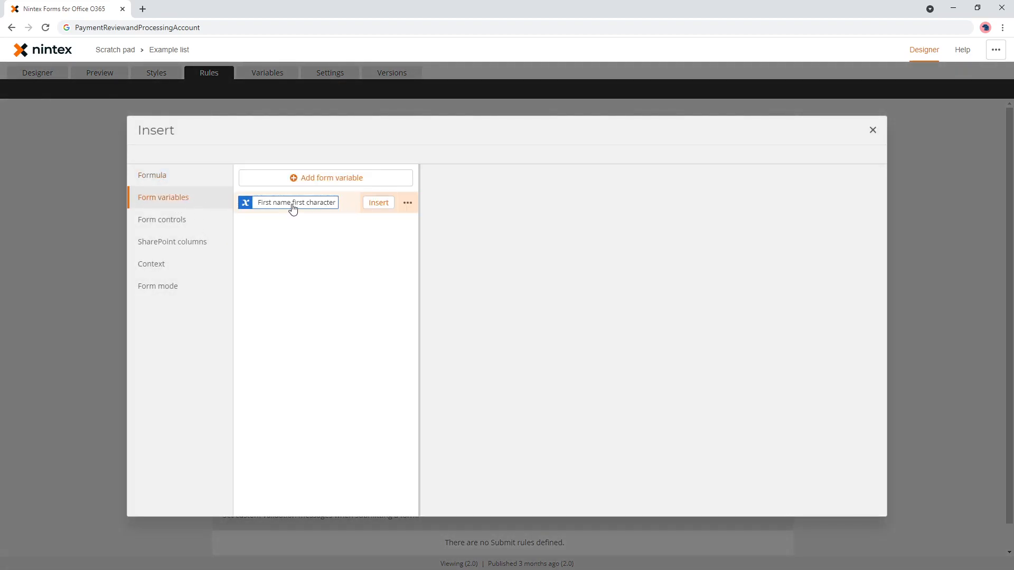
left_click(378, 203)
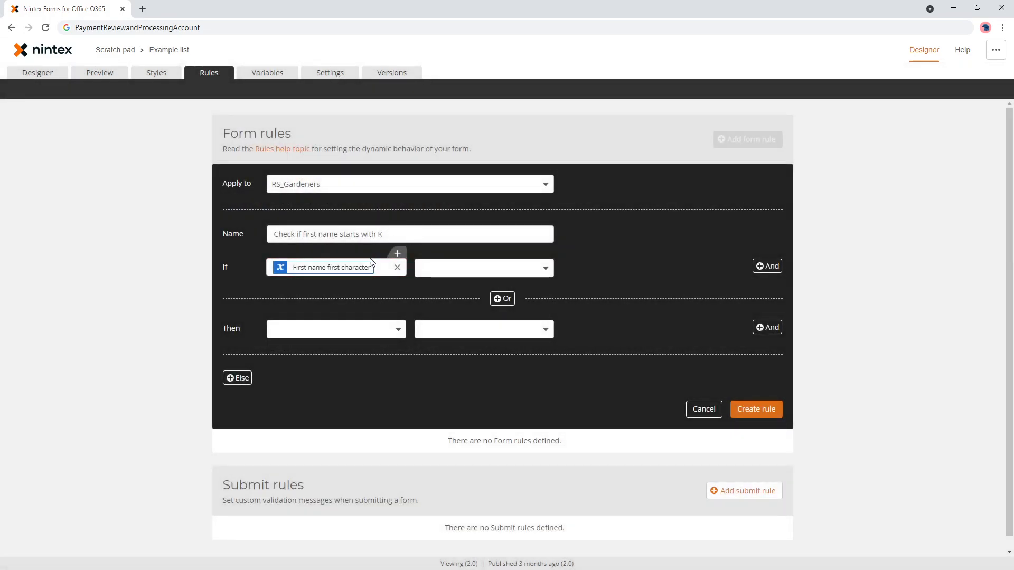
left_click(428, 271)
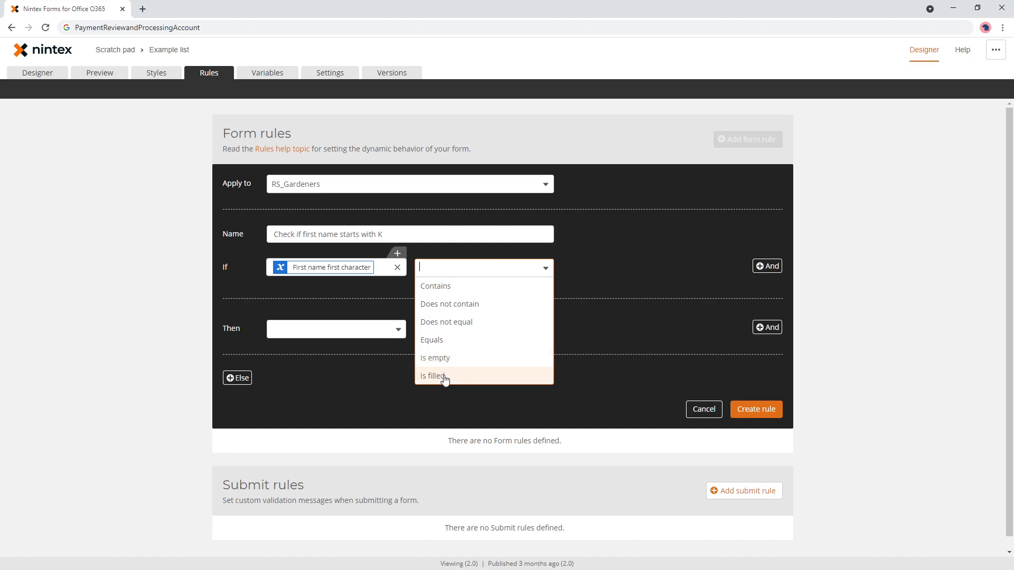
left_click(443, 340)
left_click(612, 266)
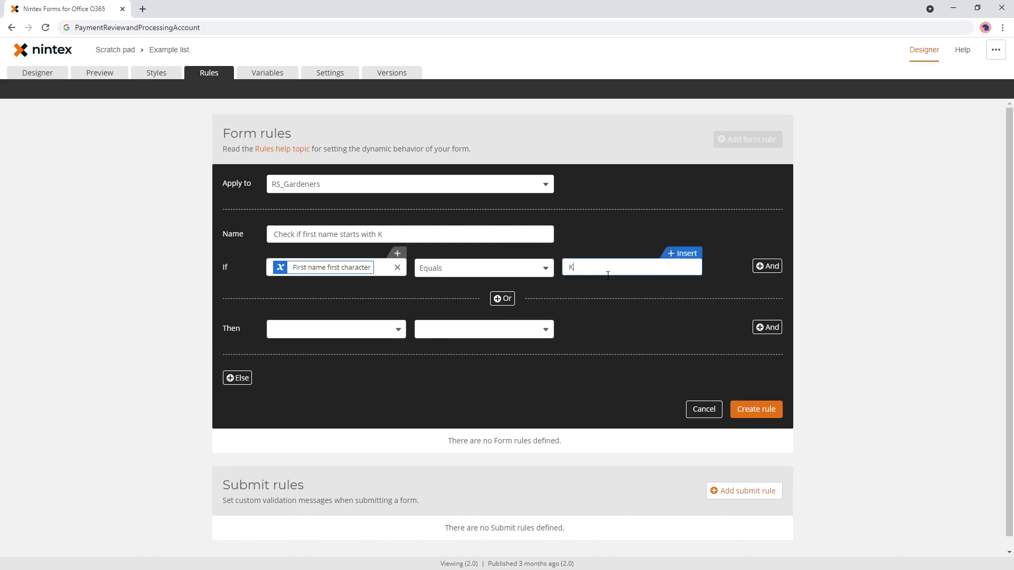
- Make Last name required Yes, otherwise not required, and create the rule
left_click(329, 331)
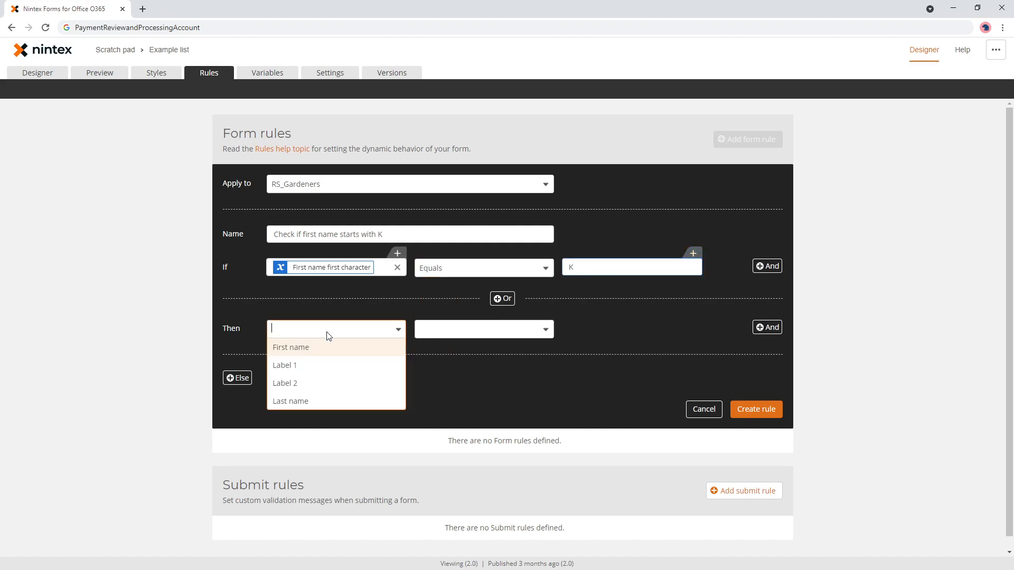
left_click(309, 409)
scroll(447, 380, "down", 1)
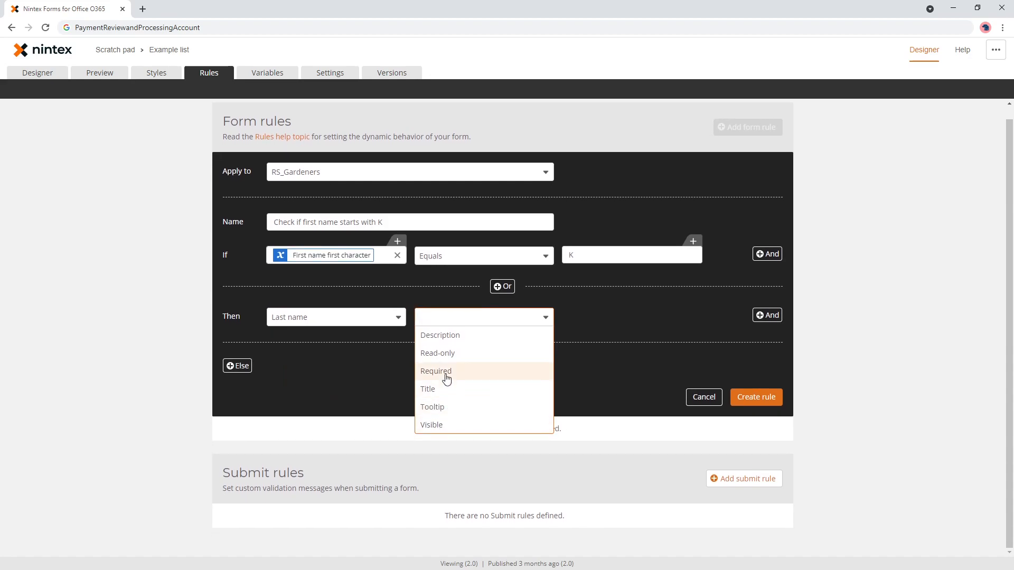
left_click(447, 371)
left_click(580, 323)
left_click(600, 334)
left_click(251, 366)
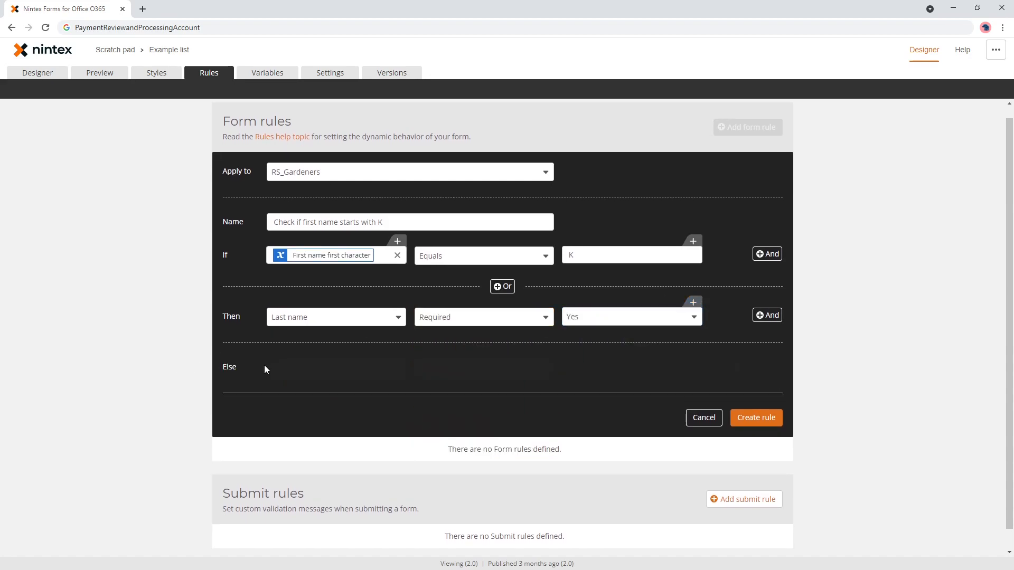
left_click(307, 368)
left_click(308, 439)
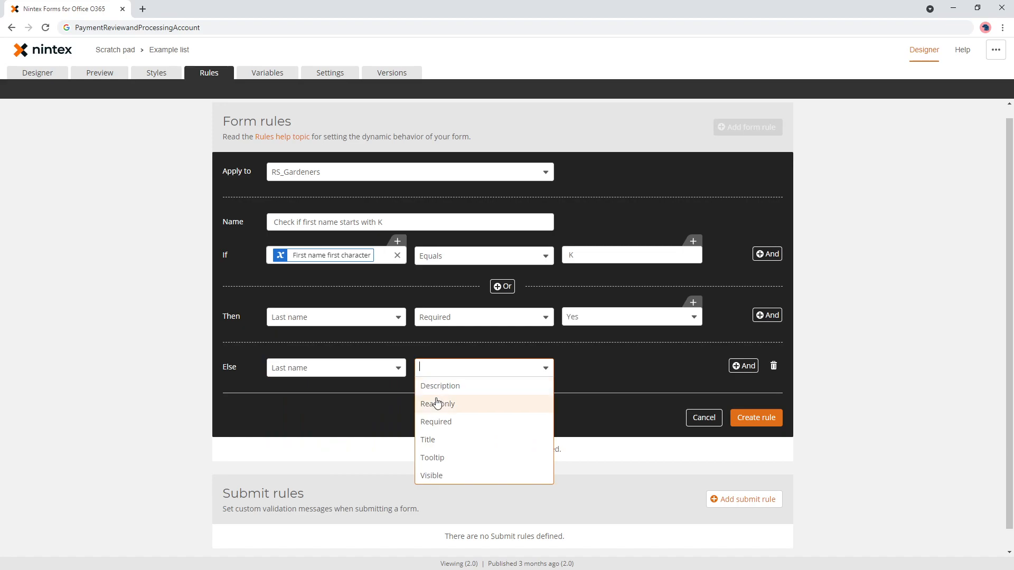
left_click(447, 422)
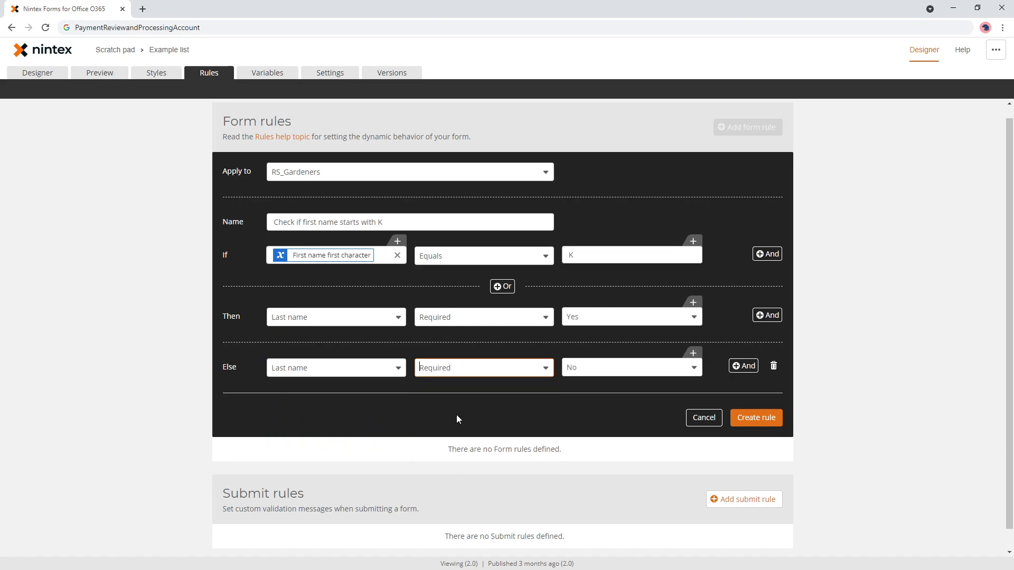
left_click(753, 421)
- Test the preview: Hilda in row one, a second row with Ryan, then row one changed to Kelly
left_click(99, 72)
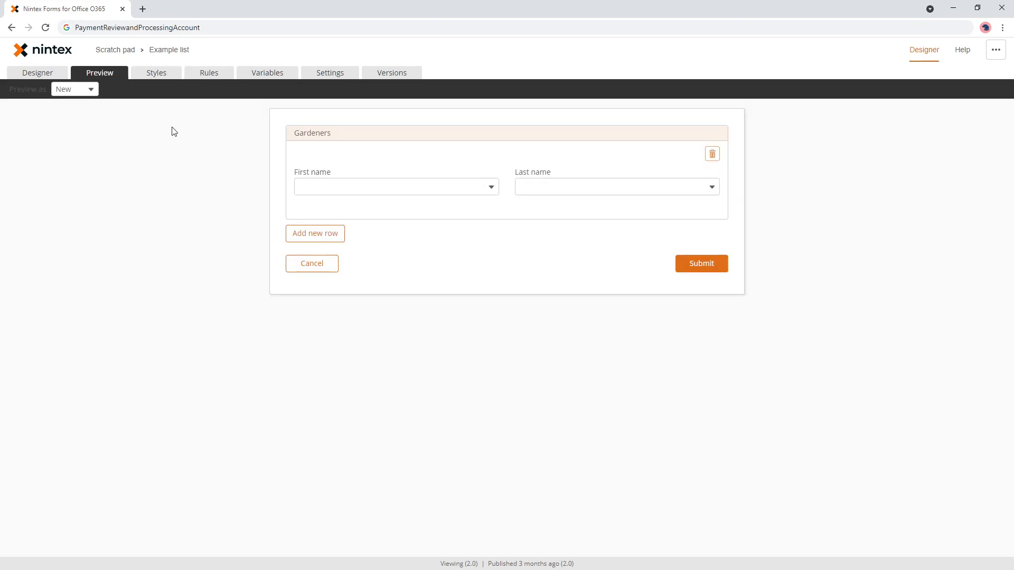
left_click(437, 185)
left_click(414, 204)
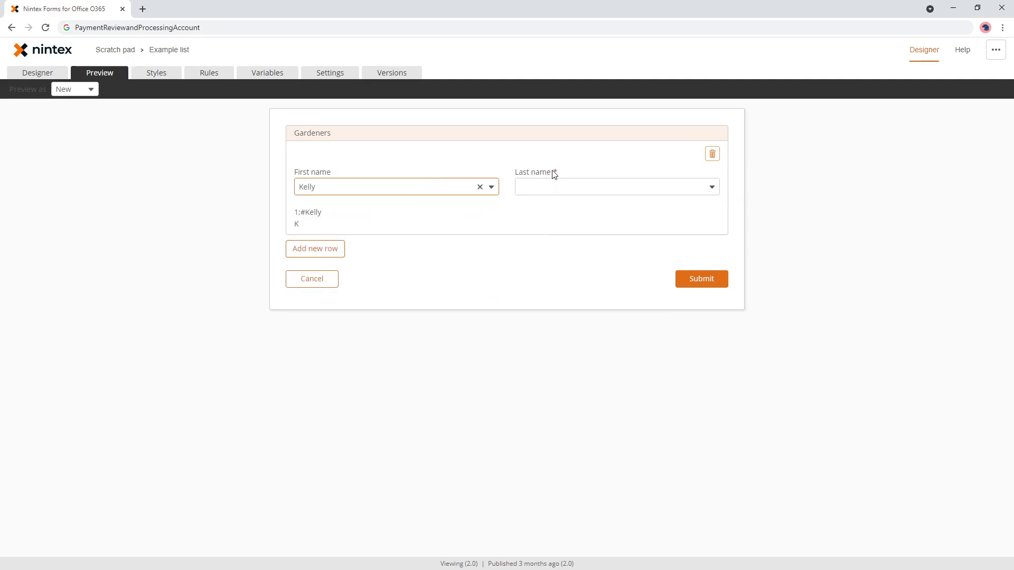
left_click(431, 187)
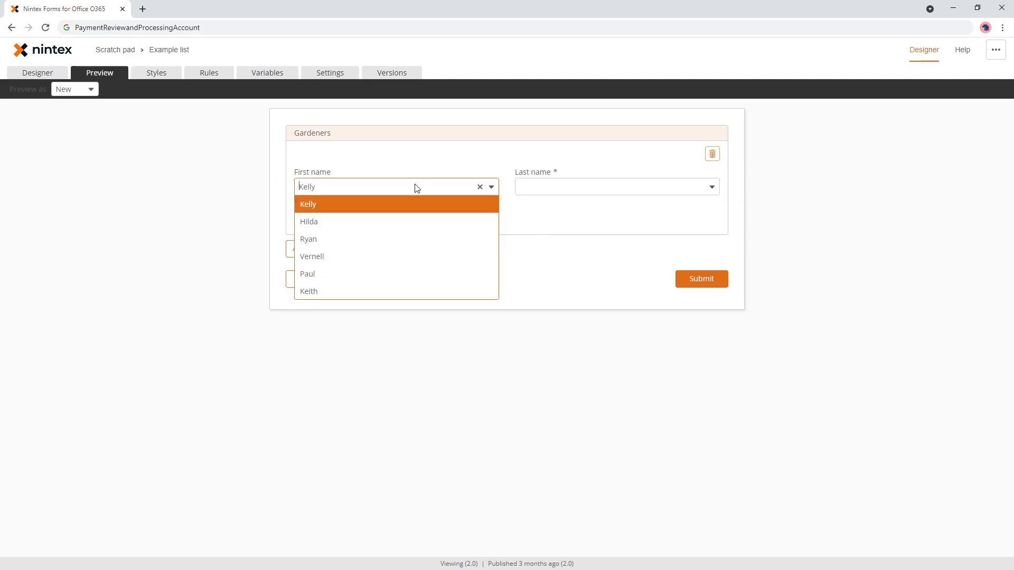
left_click(358, 223)
left_click(297, 252)
left_click(344, 281)
left_click(336, 334)
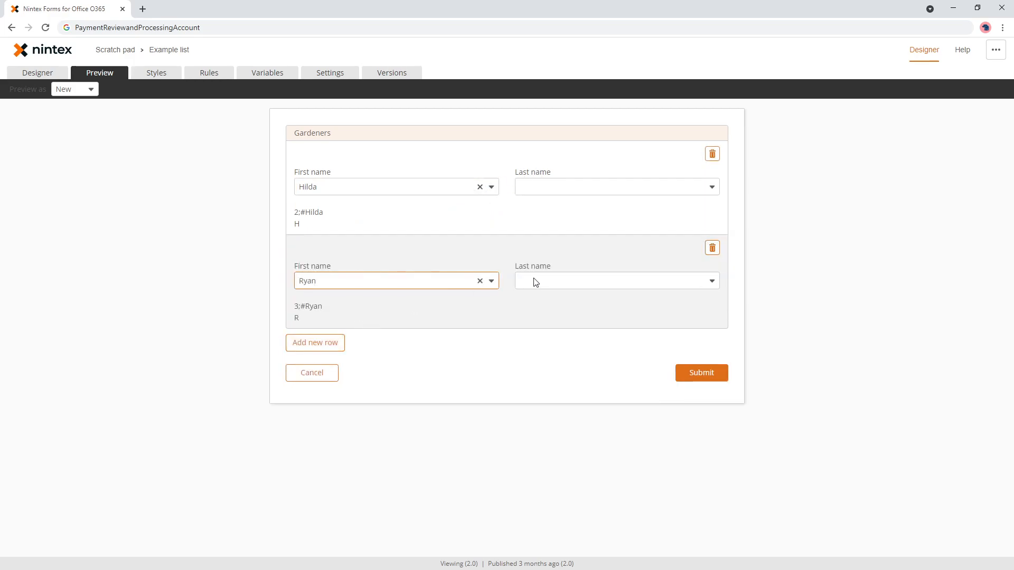
left_click(359, 191)
left_click(344, 205)
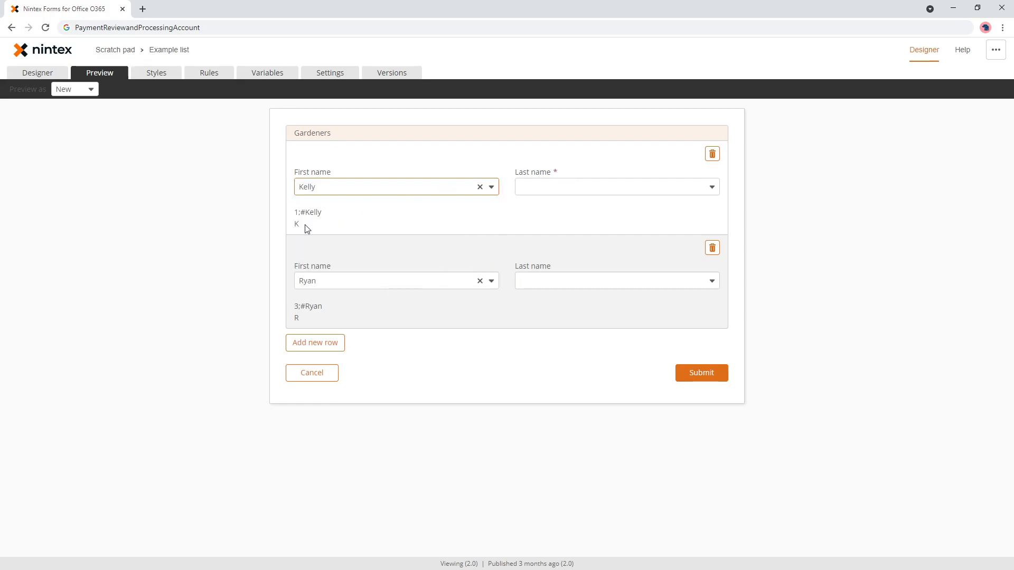
left_click(273, 72)
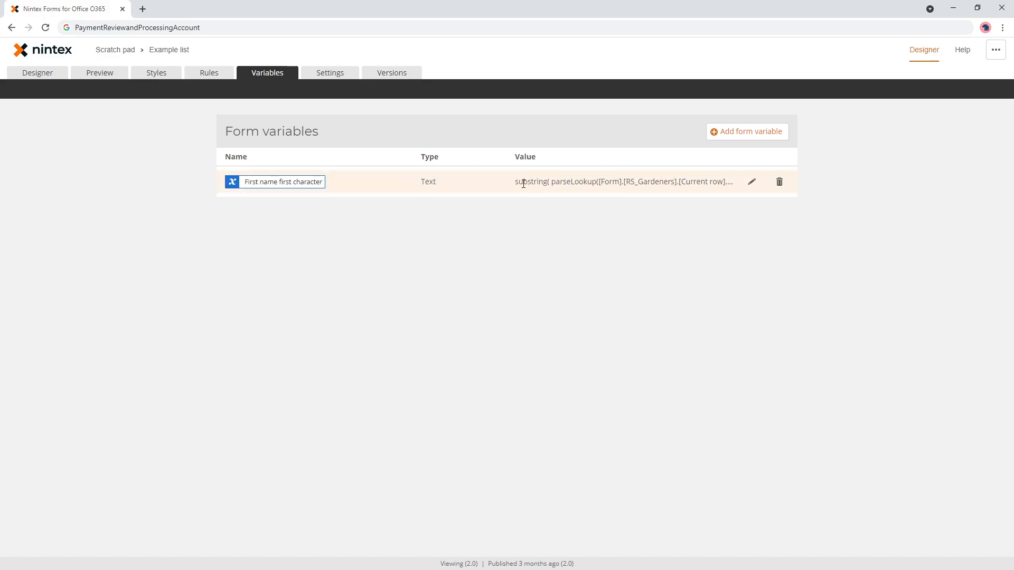
- Select the variable's formula text and expand the 'Check if first name starts with K' rule
left_click_drag(527, 182, 717, 186)
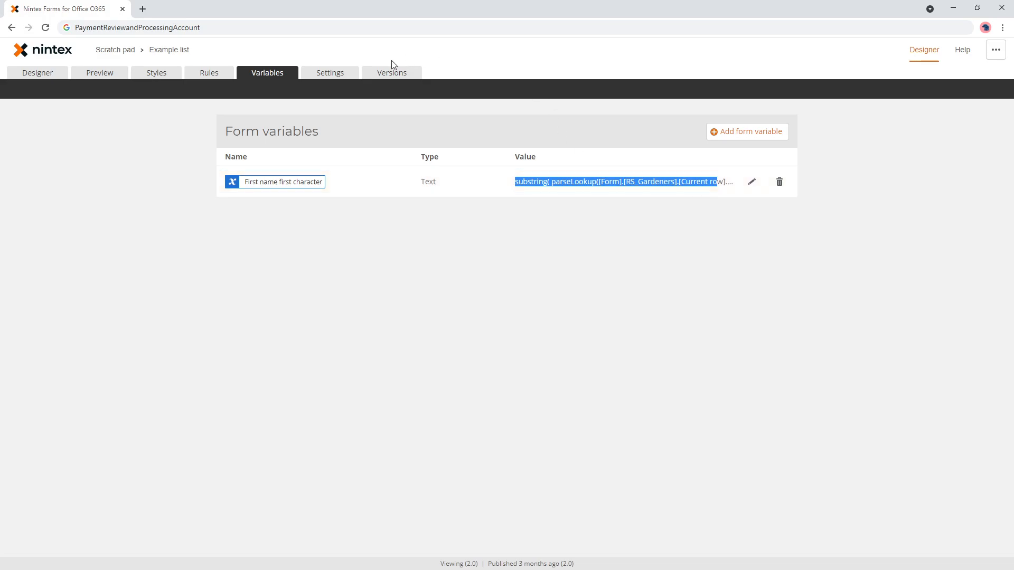
left_click(214, 79)
left_click(320, 200)
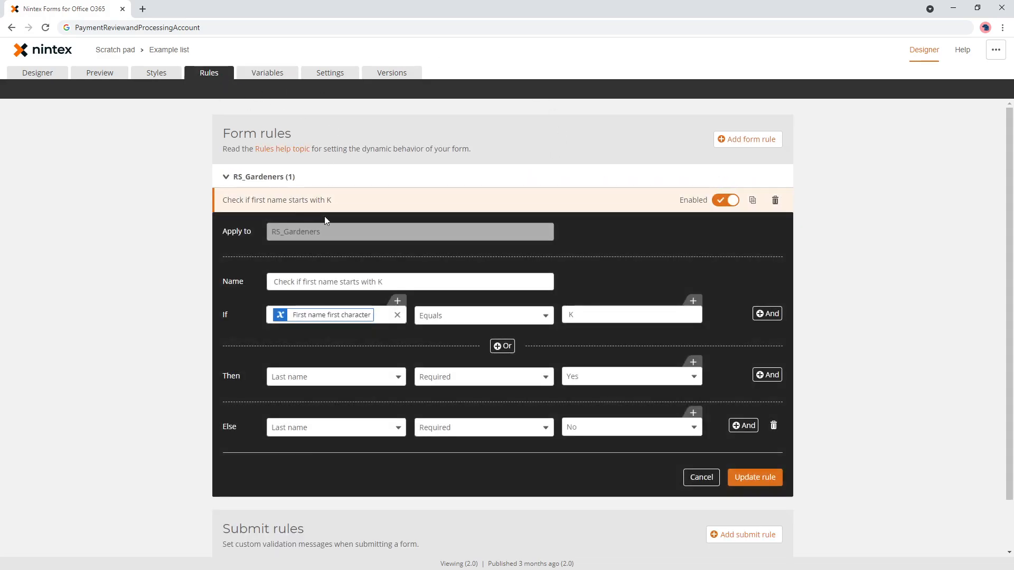
- Preview with Kelly chosen, inspect the 1;#Kelly lookup text, and edit the First name first character variable
left_click(36, 74)
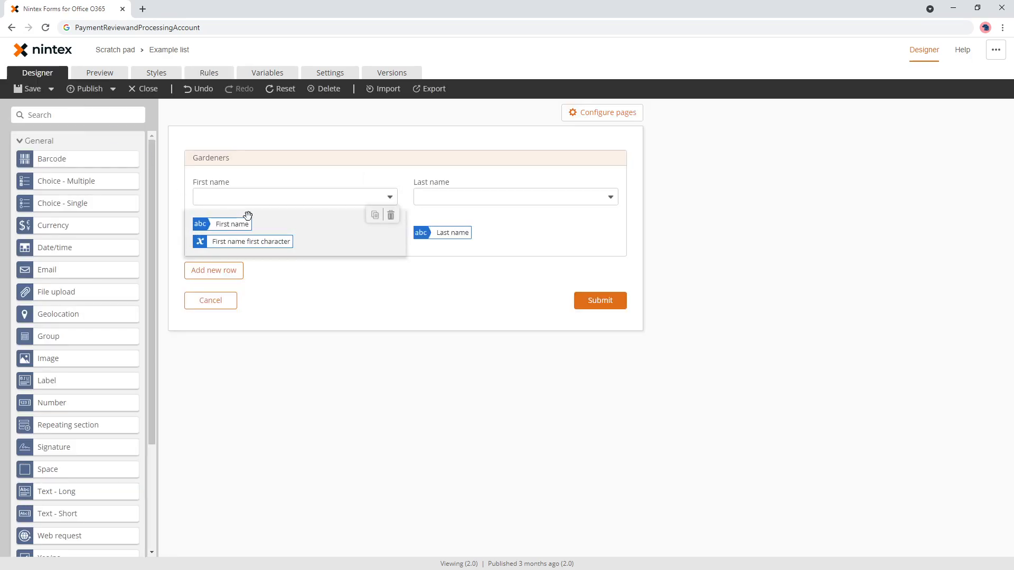
left_click(100, 73)
left_click(385, 192)
left_click(452, 202)
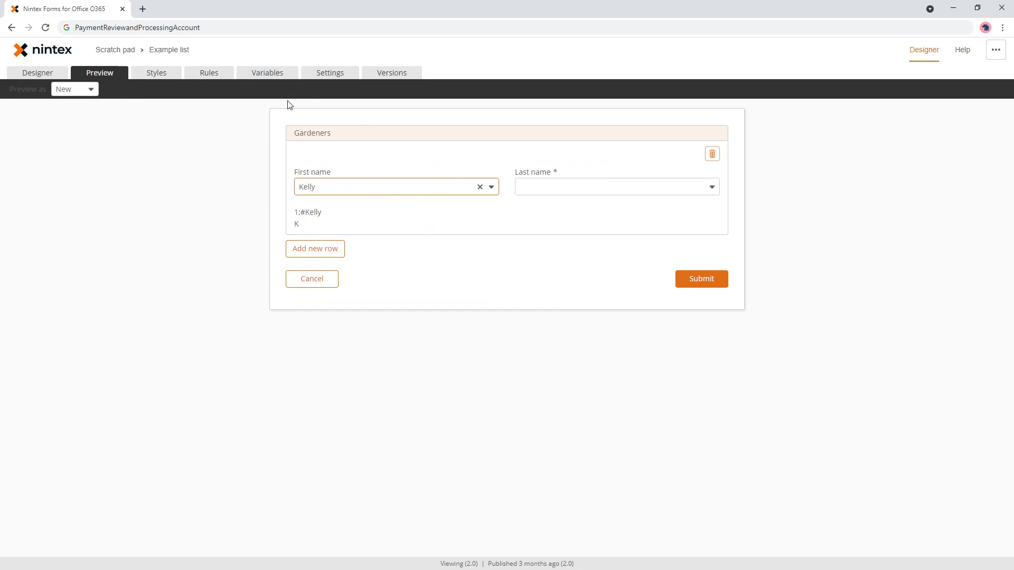
left_click_drag(294, 212, 325, 218)
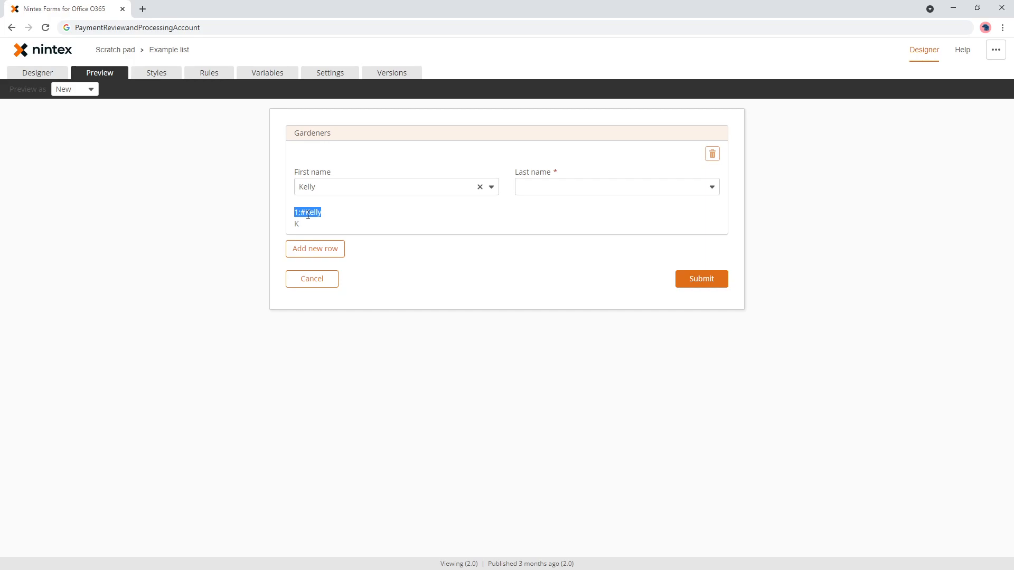
left_click(311, 214)
left_click(270, 78)
left_click(751, 181)
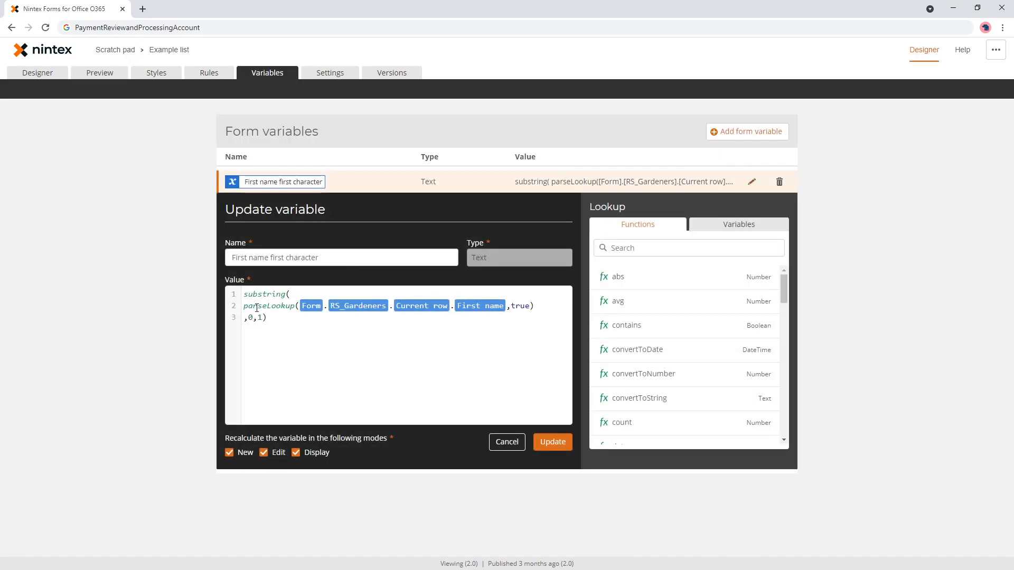
- Review the parseLookup line and substring start position 0, then update the variable
left_click_drag(244, 308, 541, 308)
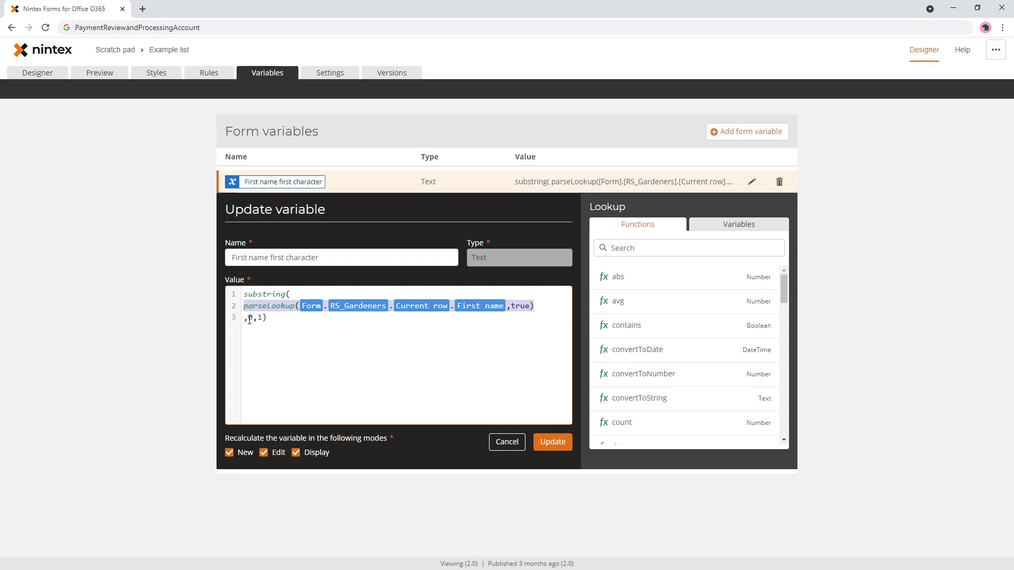
left_click(252, 318)
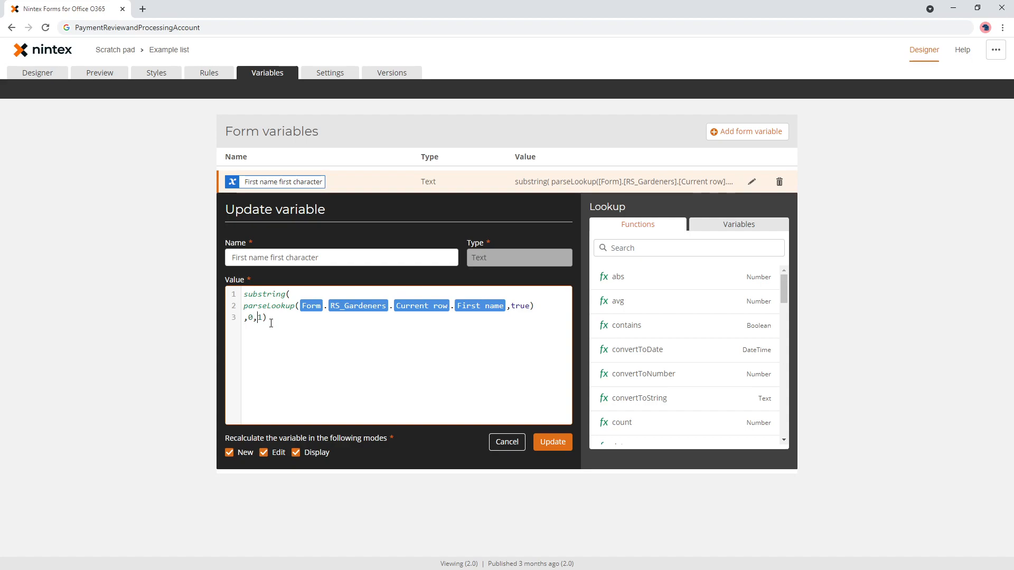
left_click(552, 442)
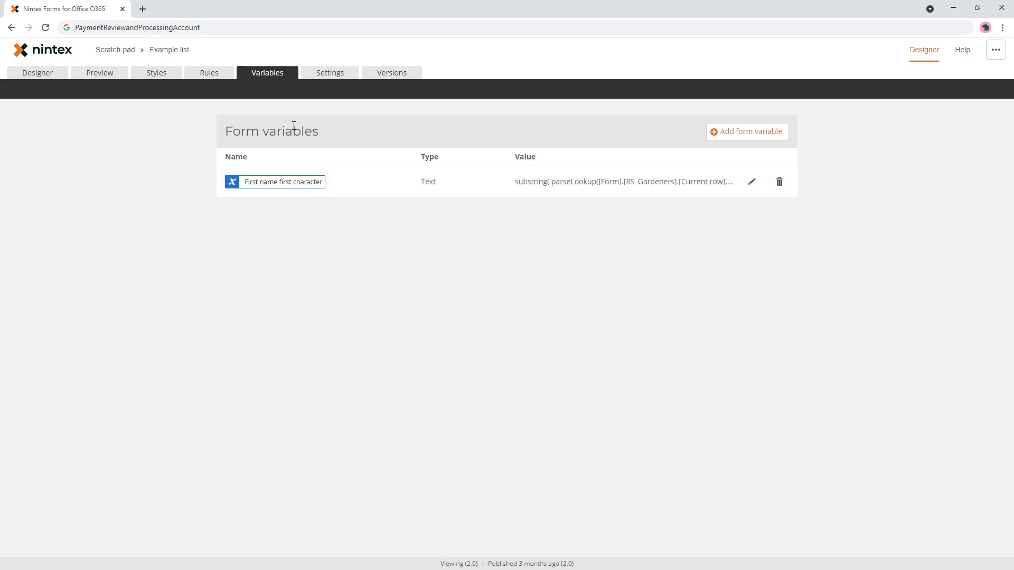
- Re-save the starts-with-K rule comparing the form variable Equals K, then preview the form
left_click(220, 74)
left_click(492, 205)
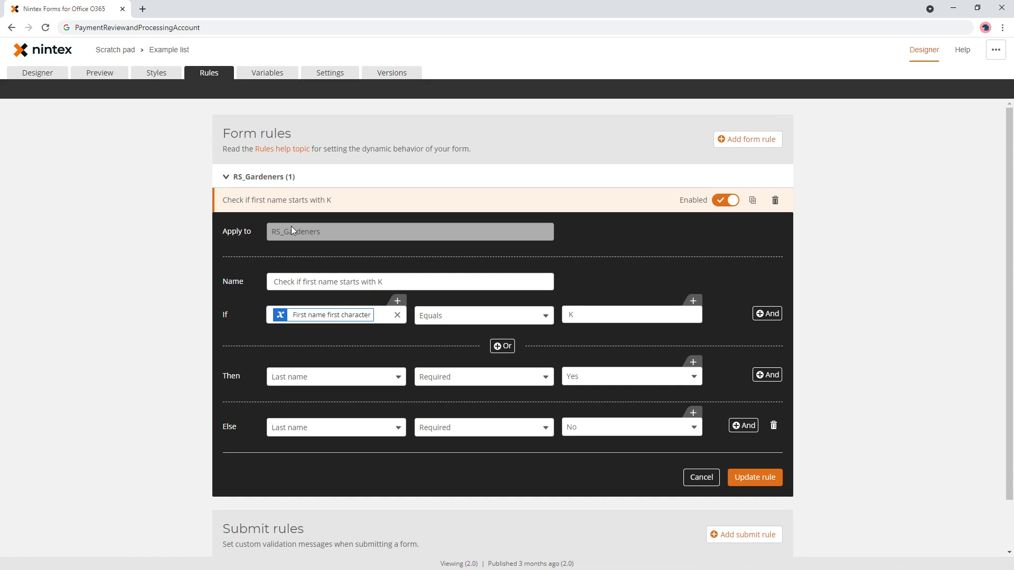
left_click(396, 301)
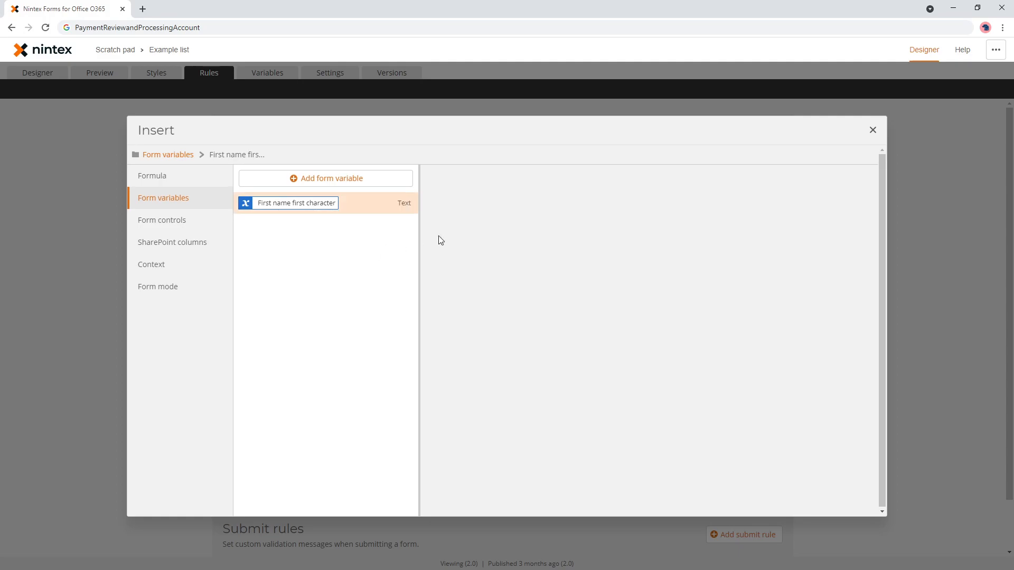
left_click(870, 132)
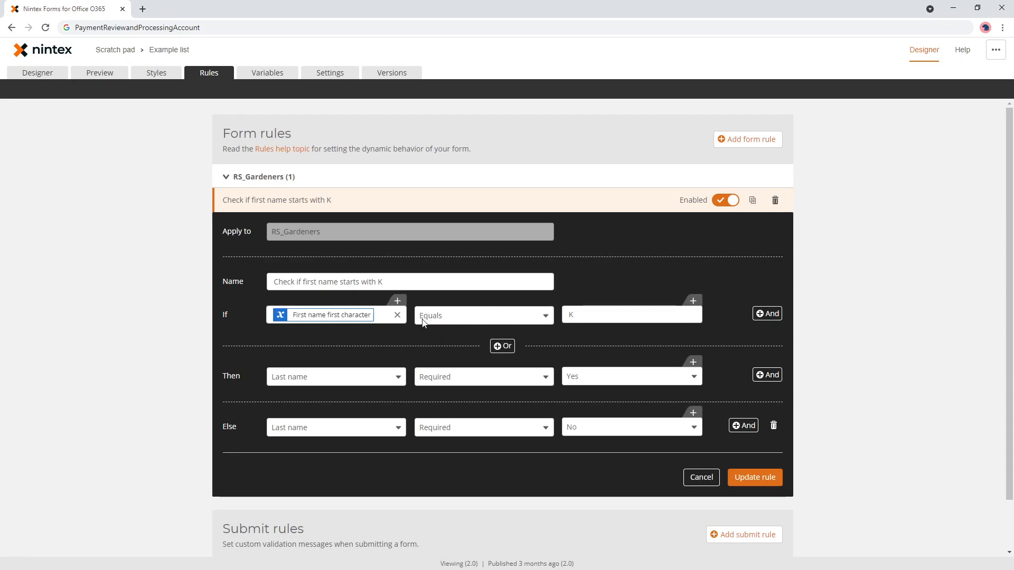
left_click(596, 315)
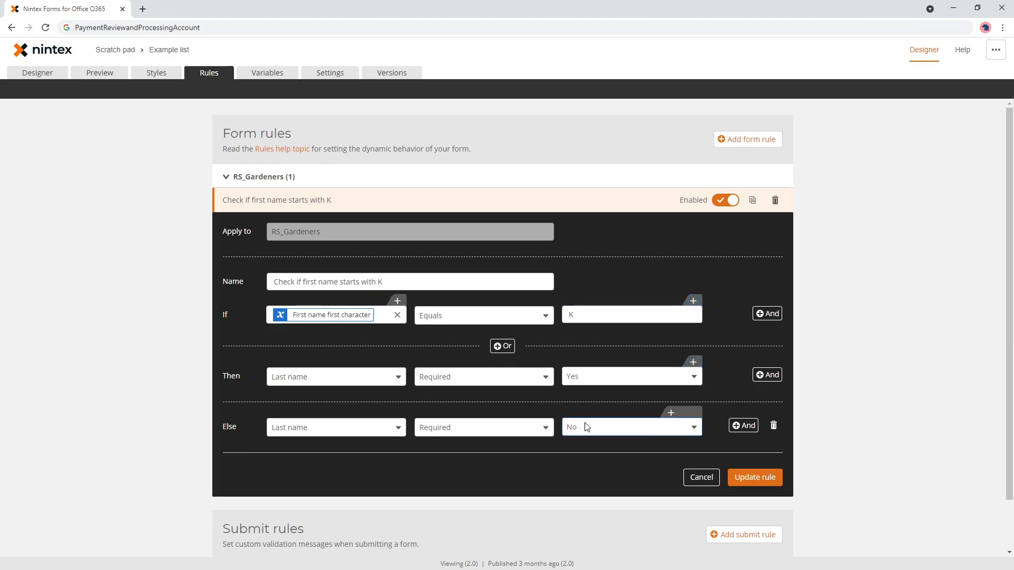
left_click(756, 478)
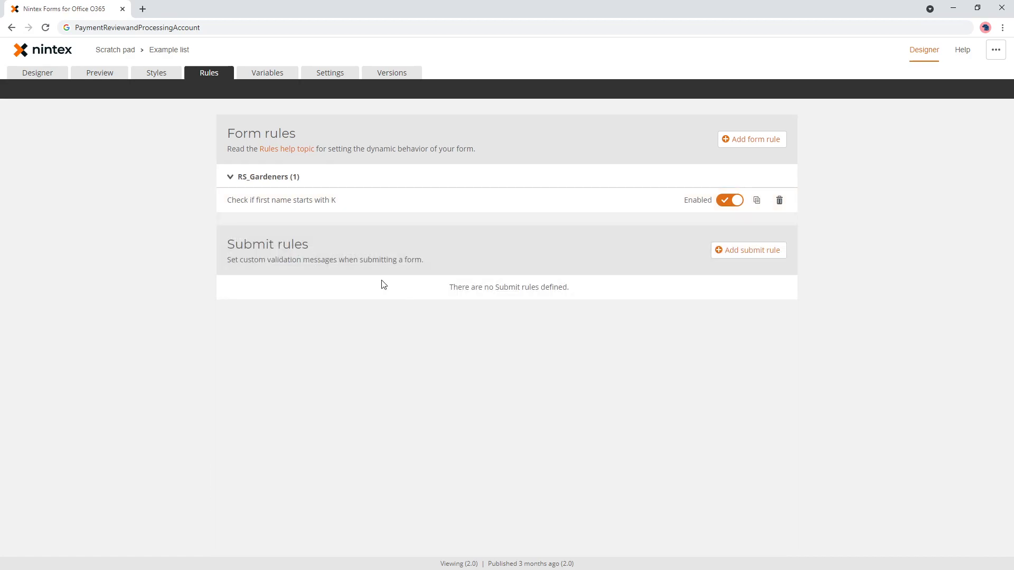
left_click(115, 74)
left_click(373, 192)
- In preview, try Kelly, Hilda, Ryan, Vernell and Keith as first name, then return to the designer
left_click(362, 220)
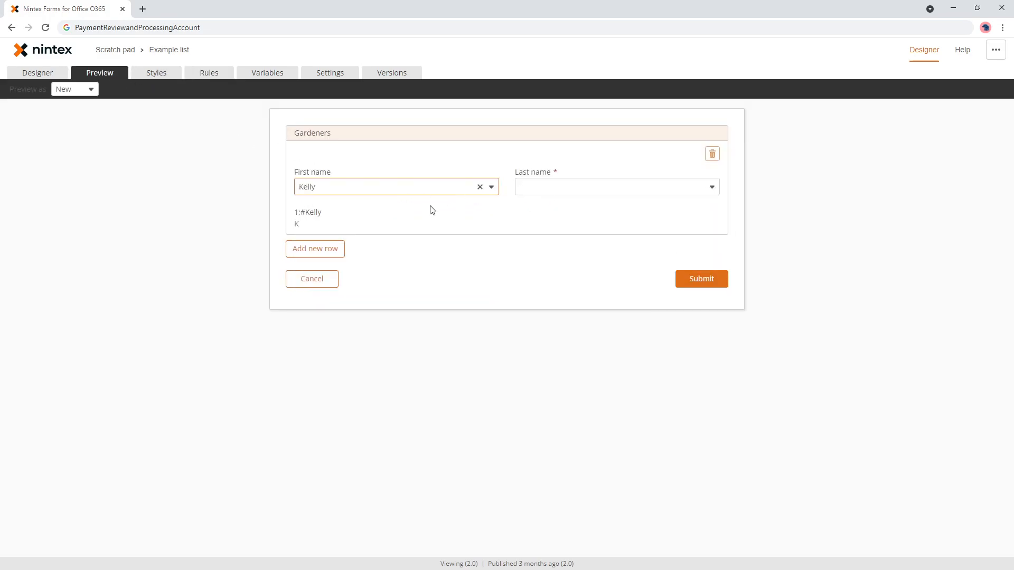
left_click(369, 188)
left_click(350, 222)
left_click(362, 194)
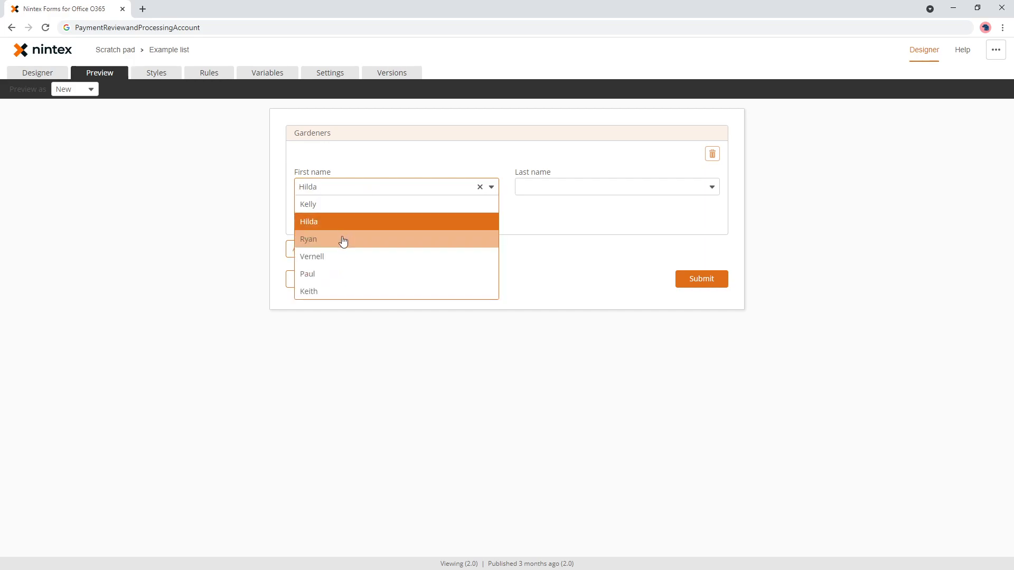
left_click(343, 240)
left_click(357, 195)
left_click(340, 257)
left_click(350, 199)
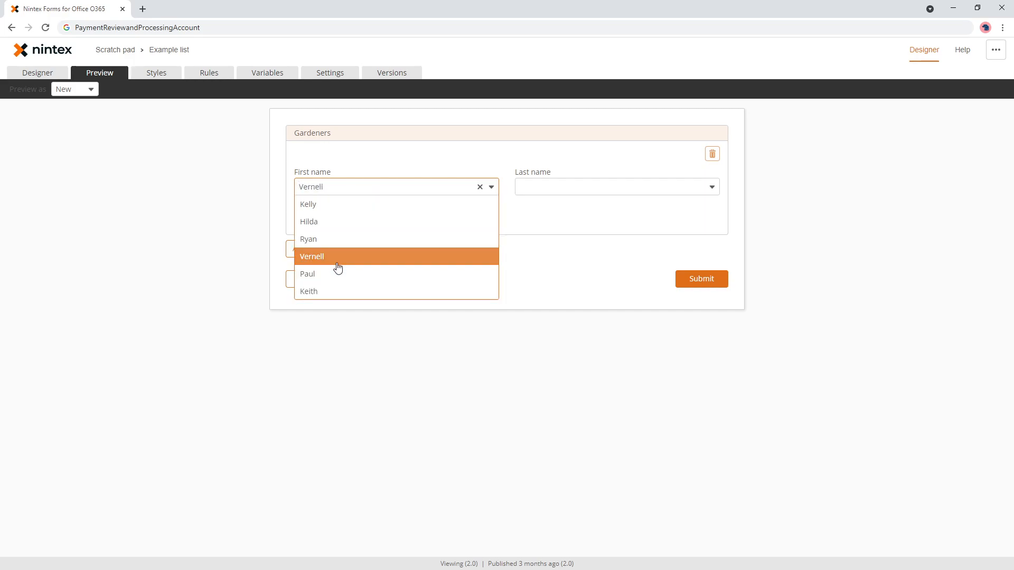
left_click(338, 291)
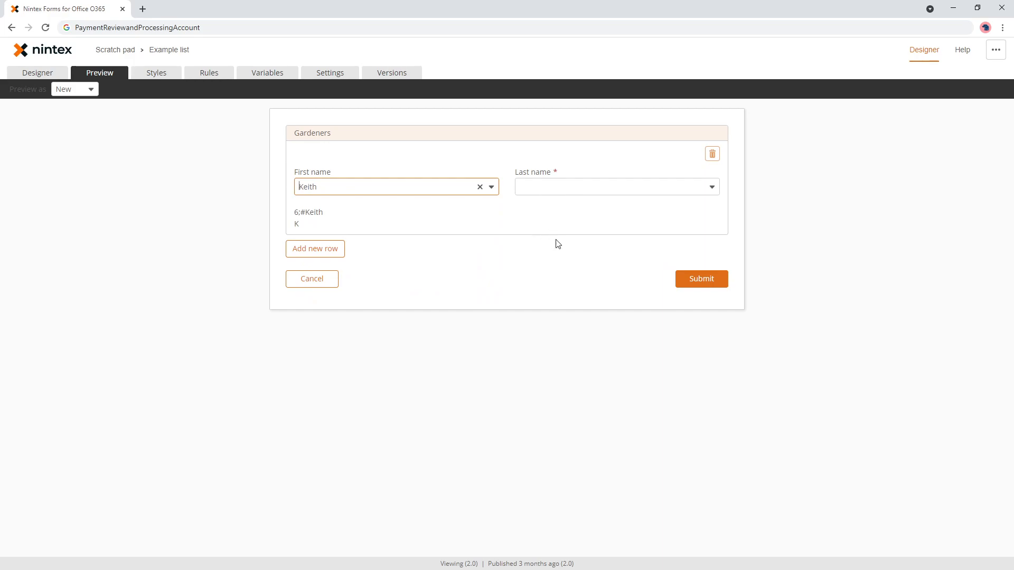
left_click(44, 72)
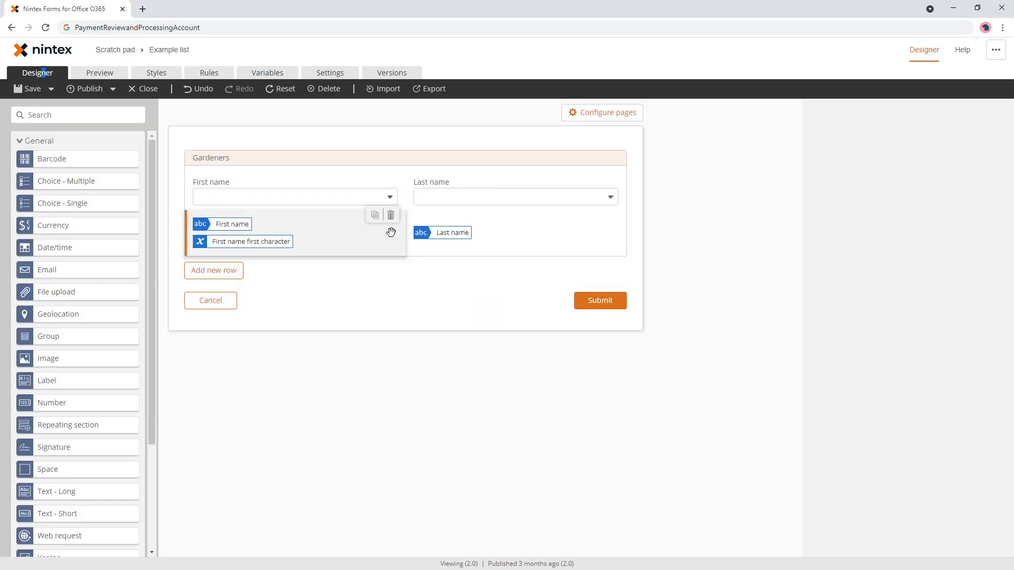
- Delete the First name and Last name helper labels, then review the Variables and Rules pages
left_click(391, 215)
left_click(609, 215)
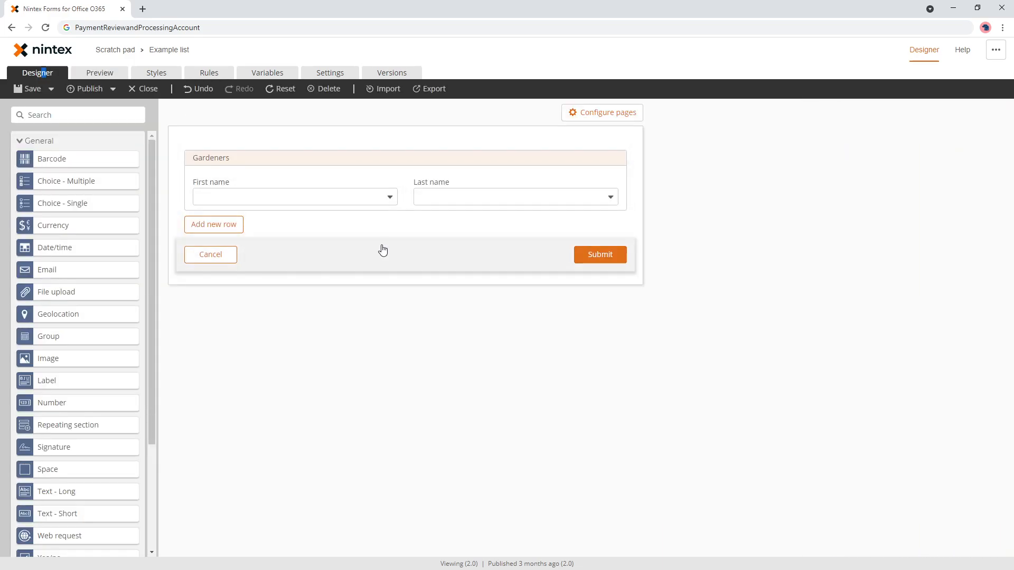
left_click(271, 76)
left_click(209, 77)
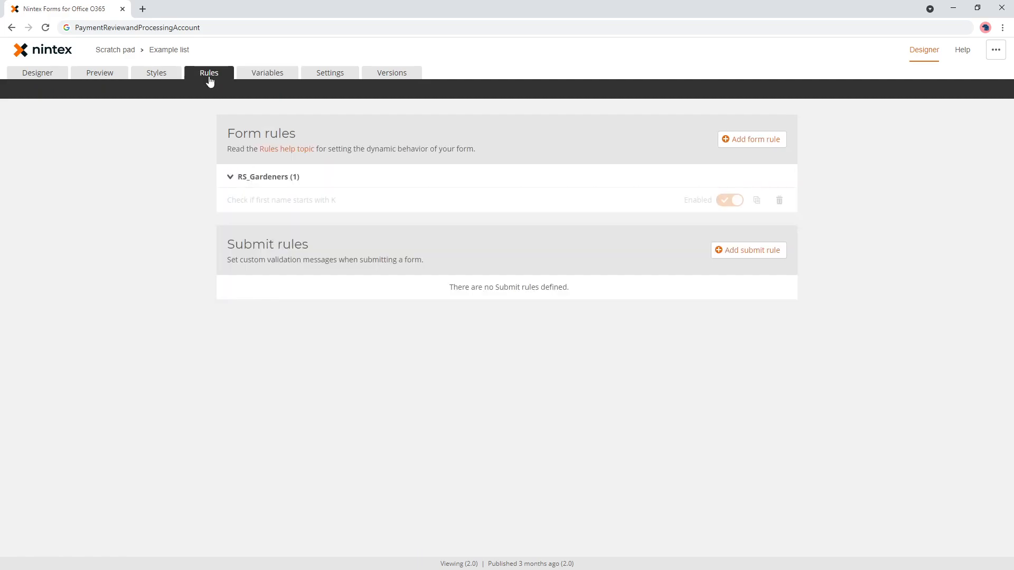
- Publish the form from the designer, bringing it to version 3.0
left_click(52, 78)
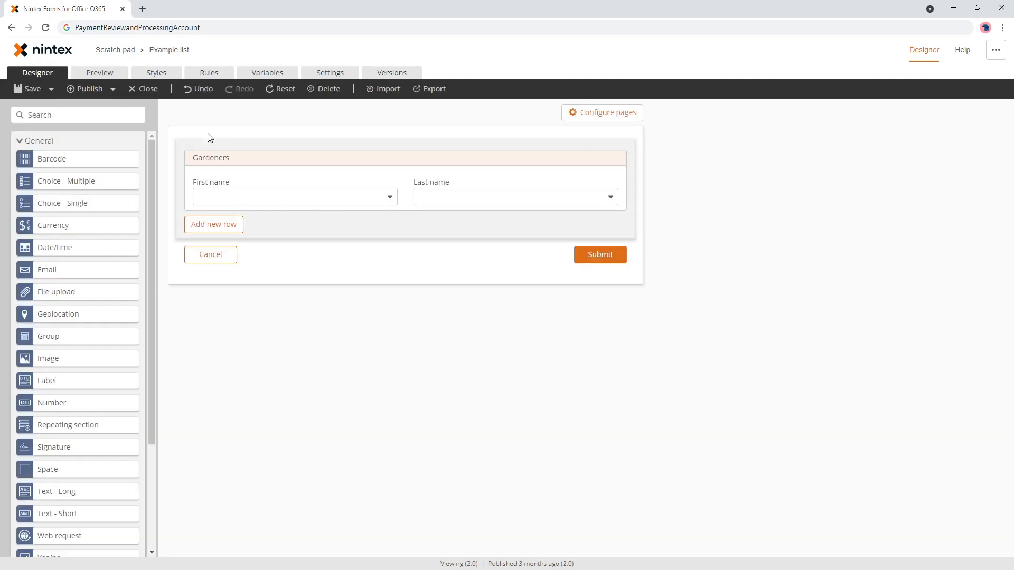
left_click(91, 91)
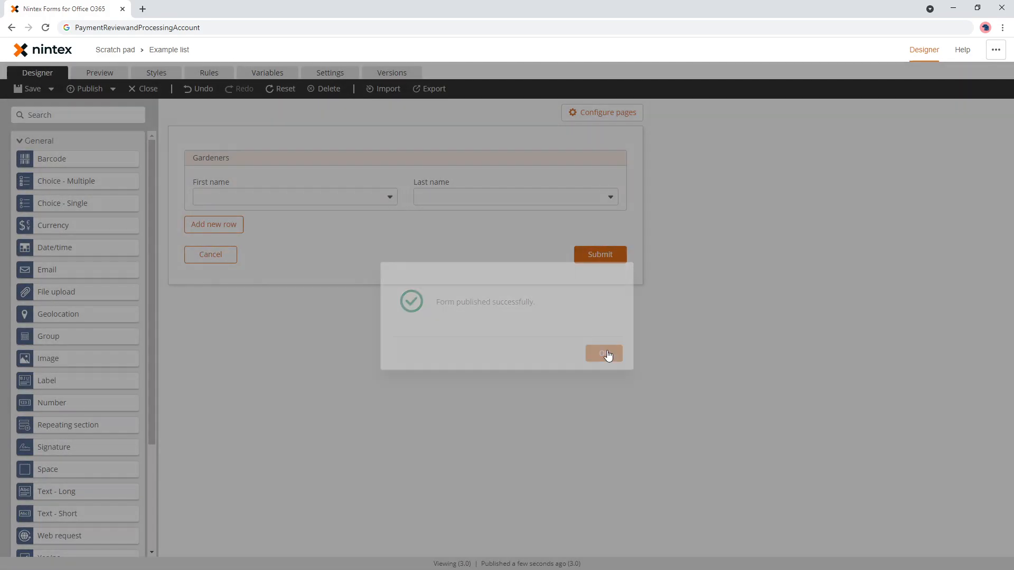
left_click(606, 353)
- Reload the Example list in SharePoint and start a new Gardeners list item
left_click(165, 49)
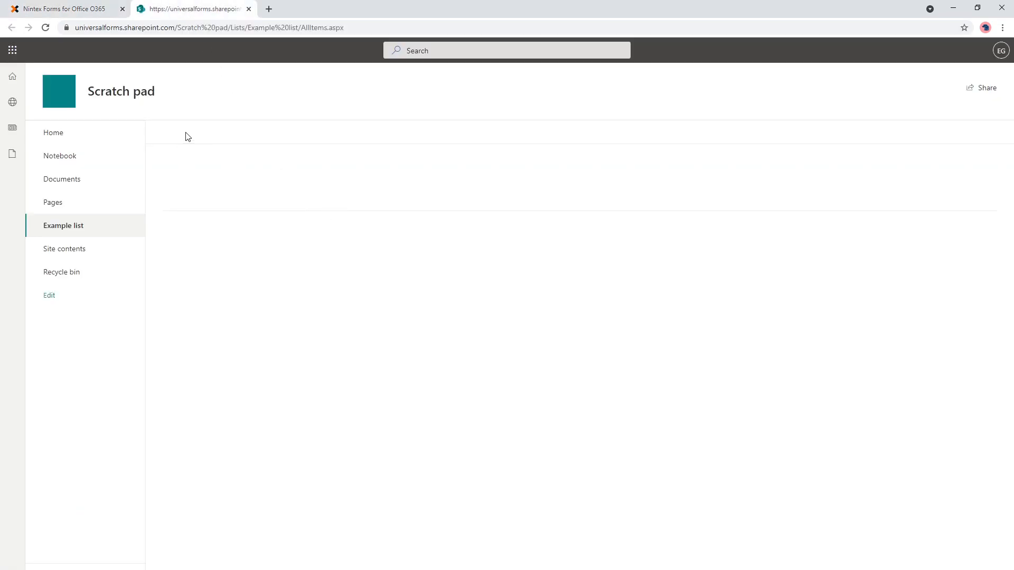
left_click(292, 25)
key("Return")
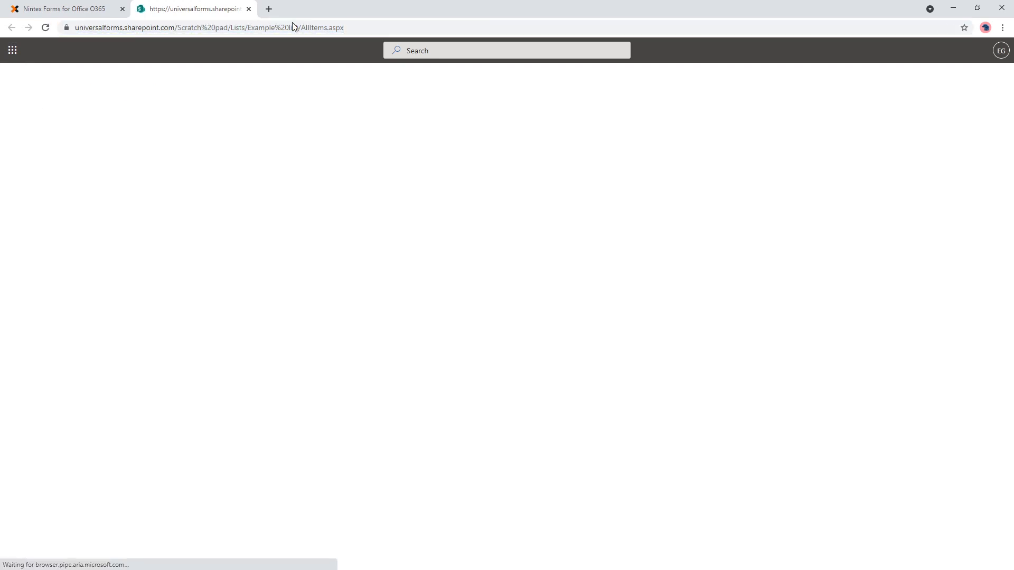
left_click(45, 237)
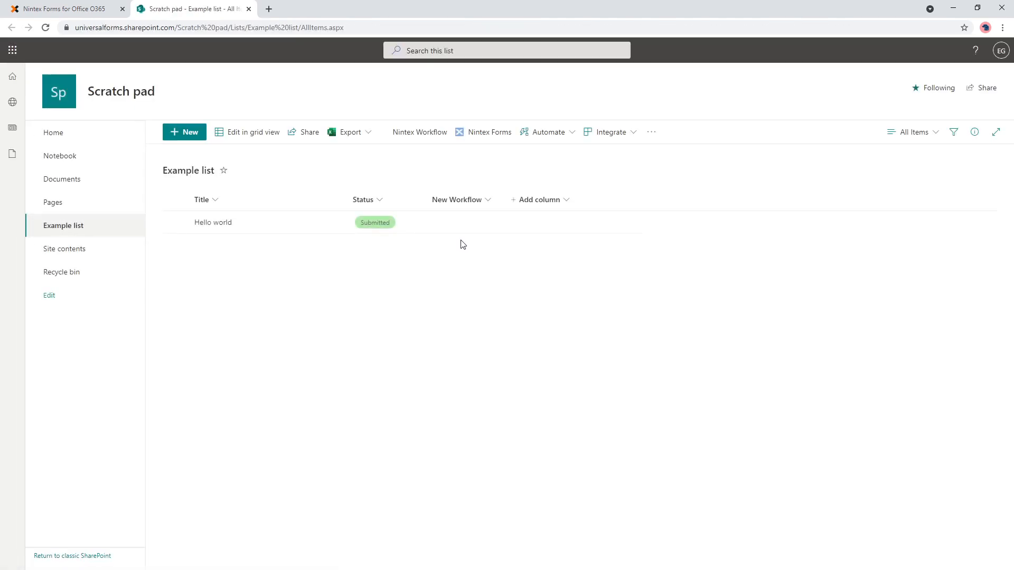
left_click(188, 133)
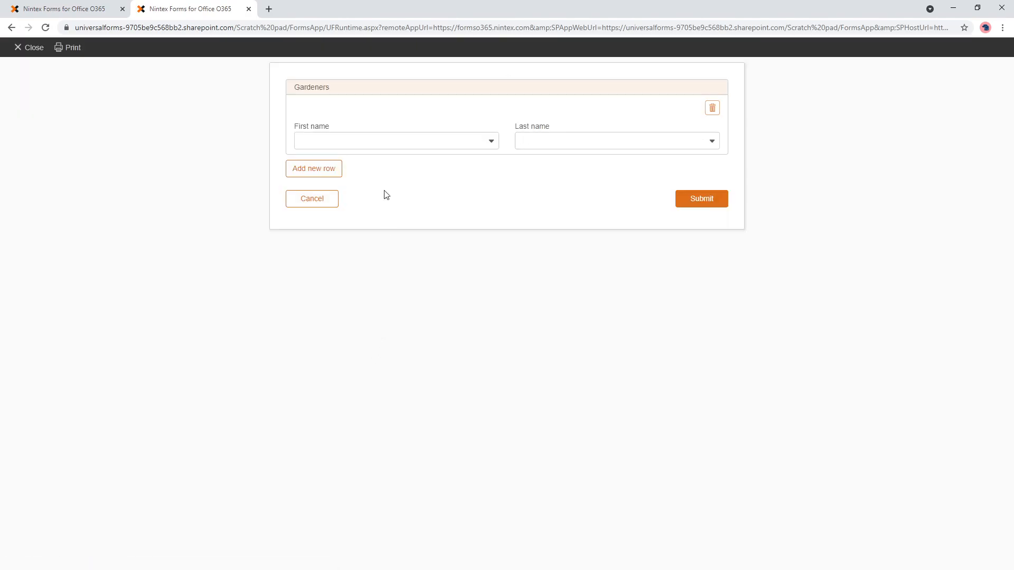
- Confirm Kelly triggers the Last name error, submit with Hilda, and return to the designer
left_click(375, 140)
left_click(367, 159)
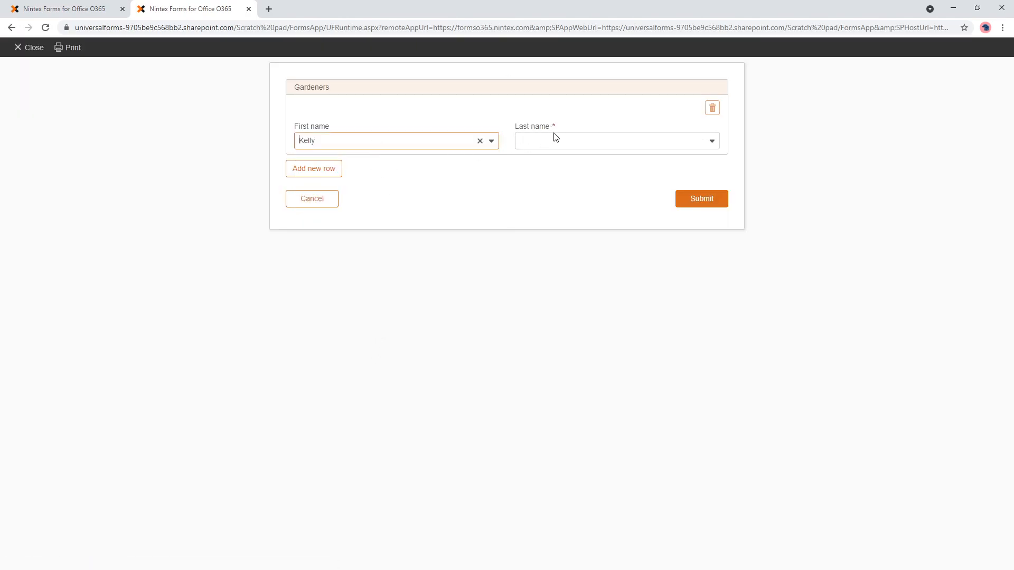
left_click(698, 200)
left_click(410, 142)
left_click(369, 175)
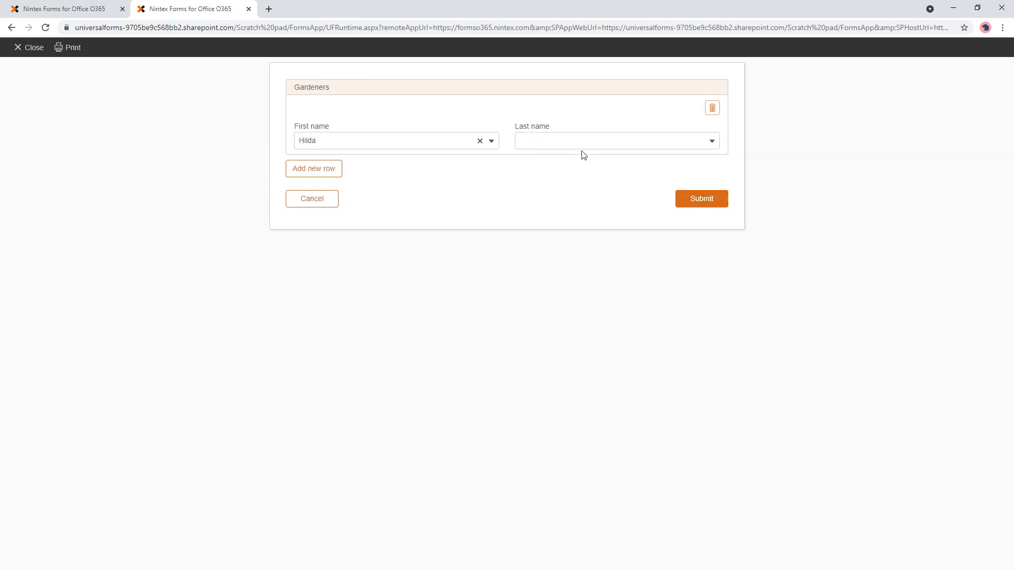
left_click(685, 196)
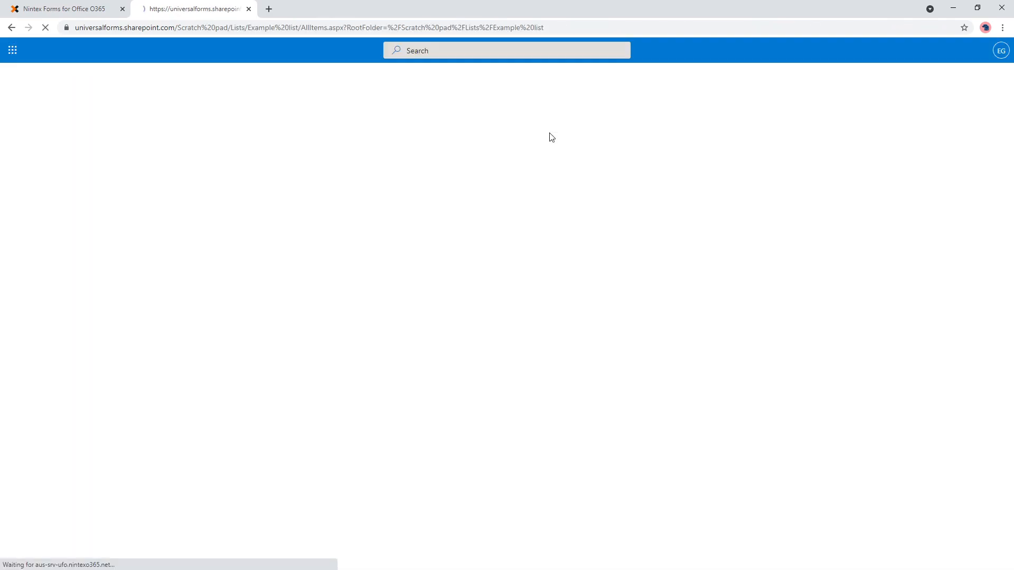
left_click(79, 9)
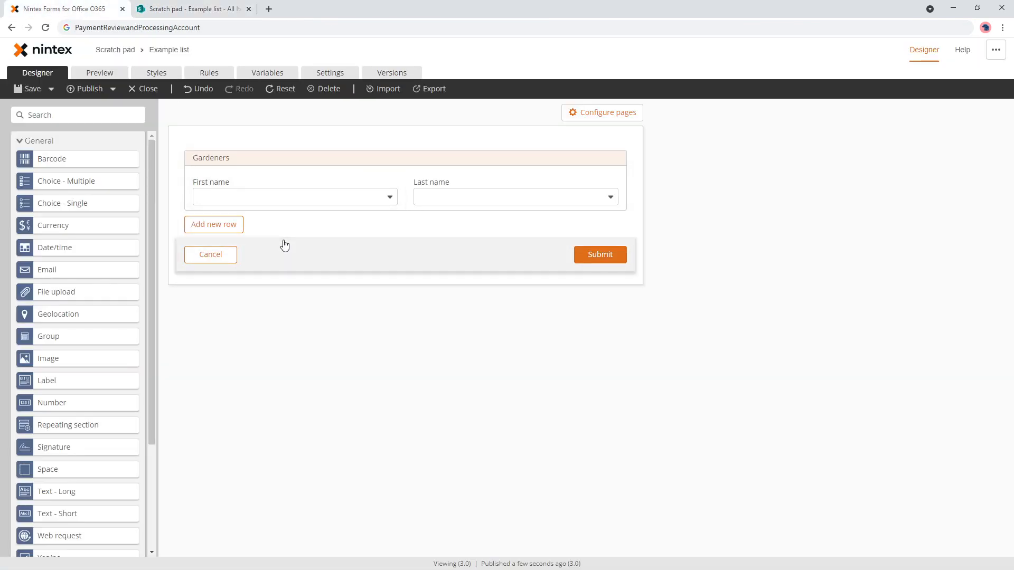
left_click(209, 73)
left_click(358, 203)
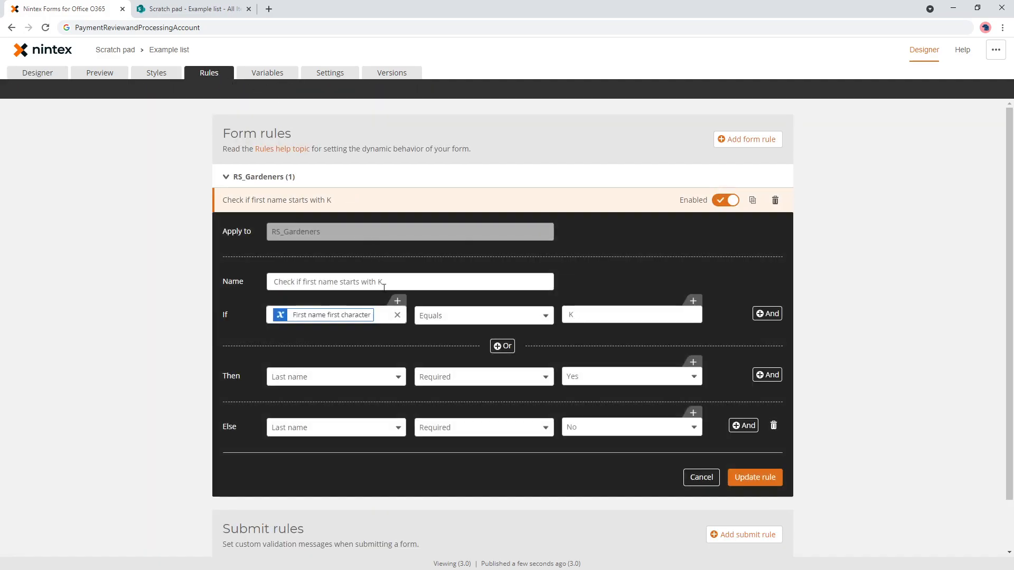
left_click(37, 73)
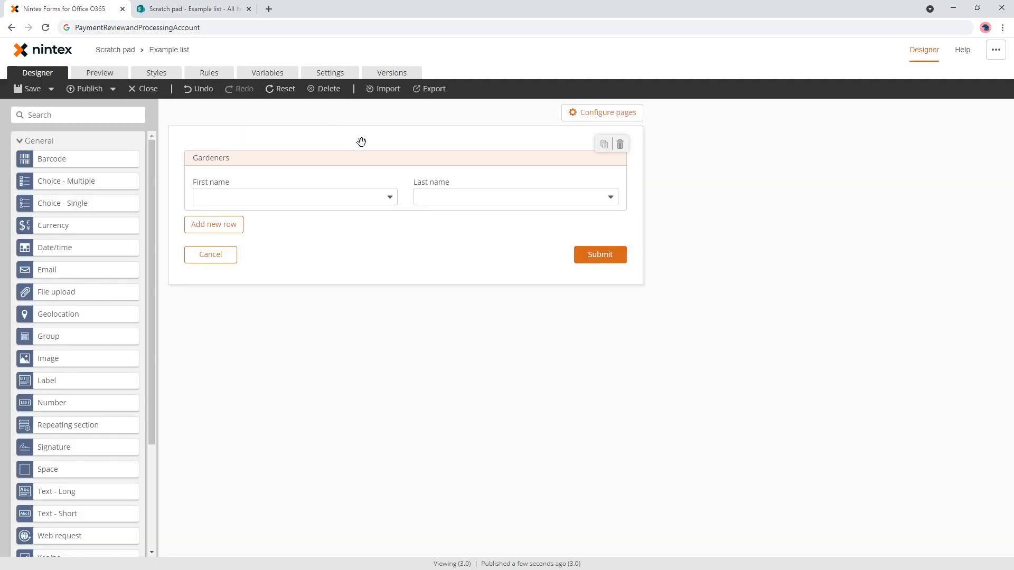
left_click(210, 74)
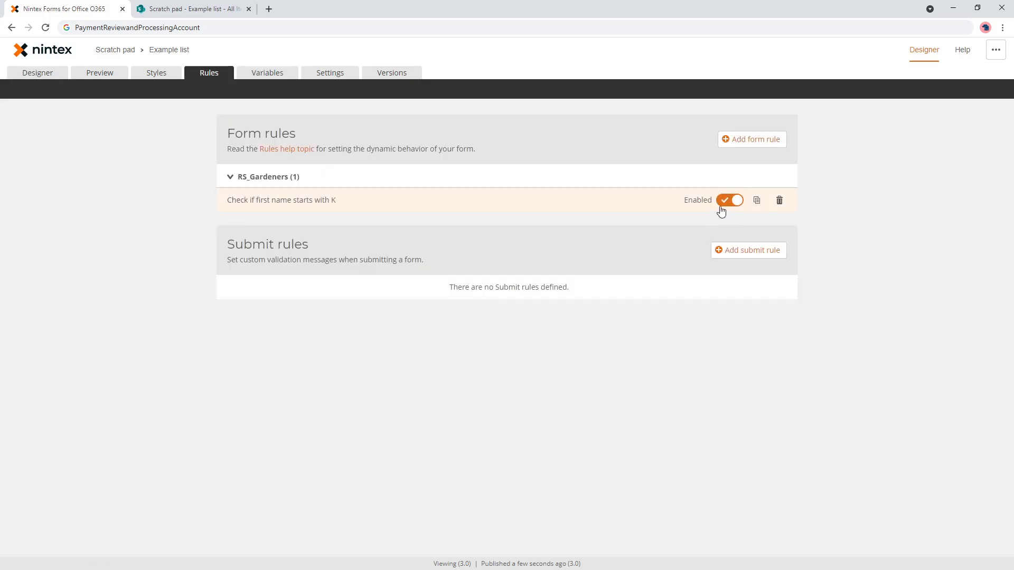
left_click(100, 73)
left_click(413, 187)
left_click(372, 204)
left_click(545, 188)
left_click(439, 190)
left_click(376, 222)
left_click(37, 72)
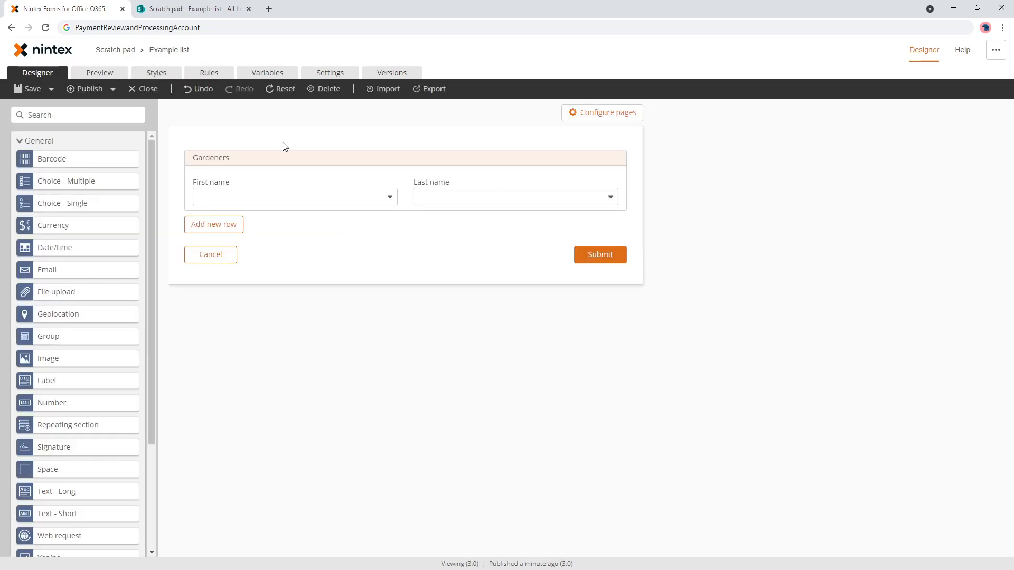
- Select the Last name control, scroll to Required, and open its formula Insert dialog
left_click(492, 182)
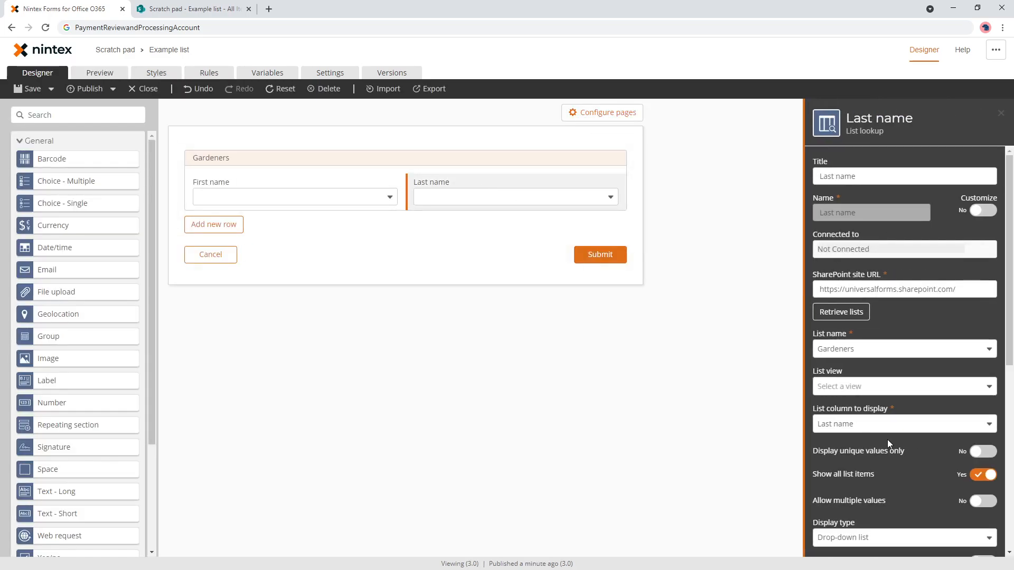
scroll(890, 440, "down", 5)
scroll(857, 399, "down", 6)
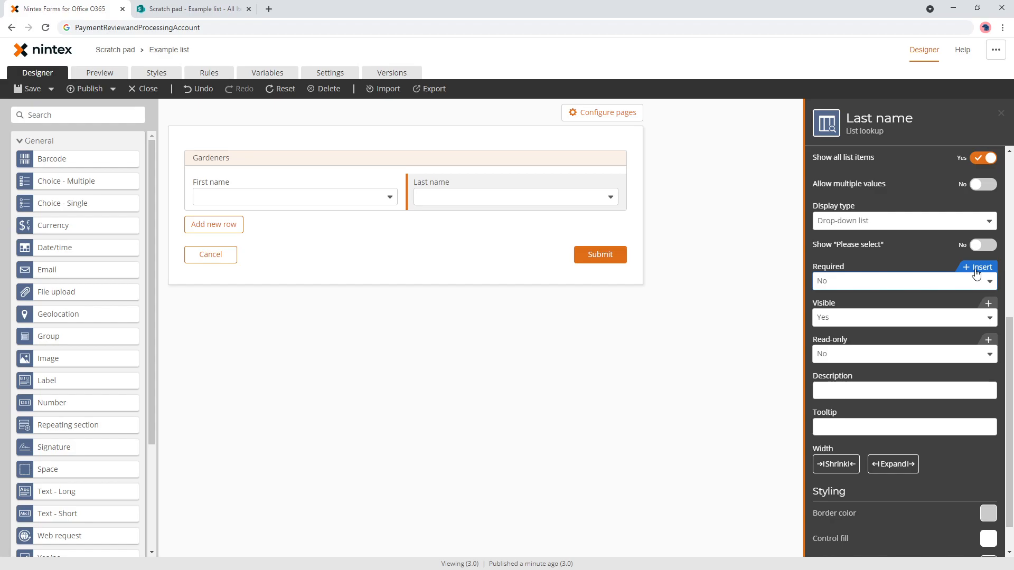
left_click(975, 269)
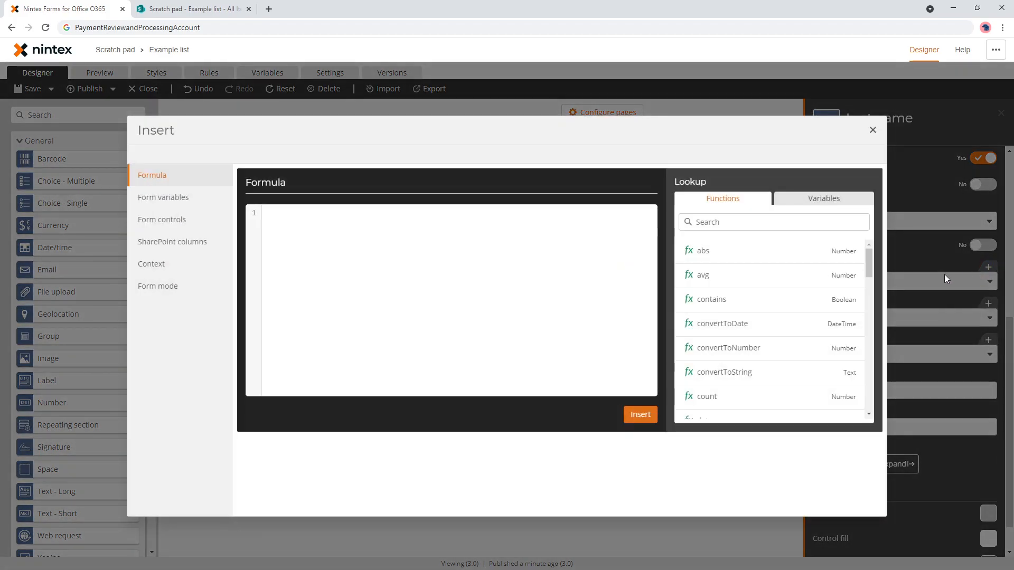
left_click(182, 197)
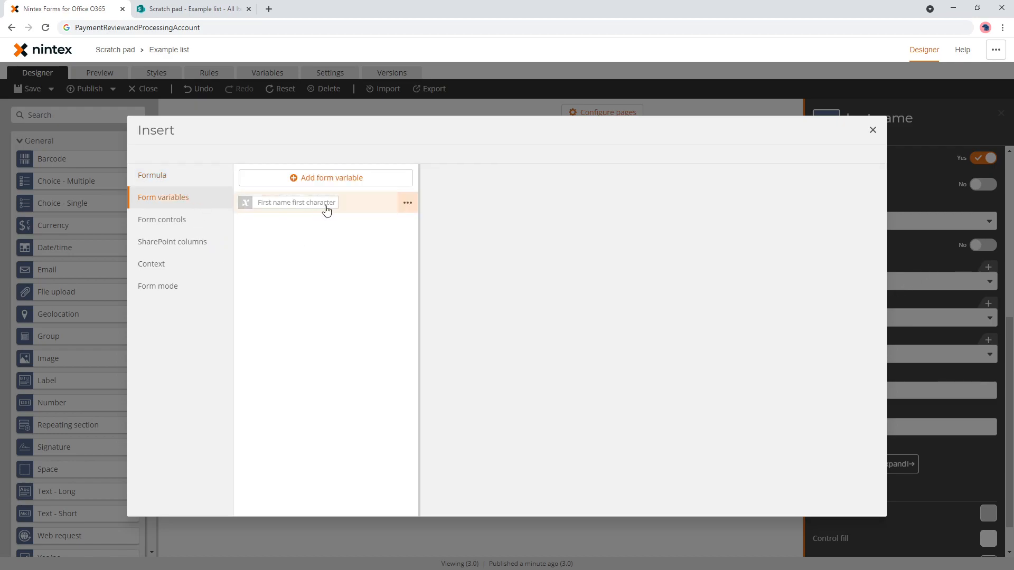
left_click(409, 210)
left_click(380, 246)
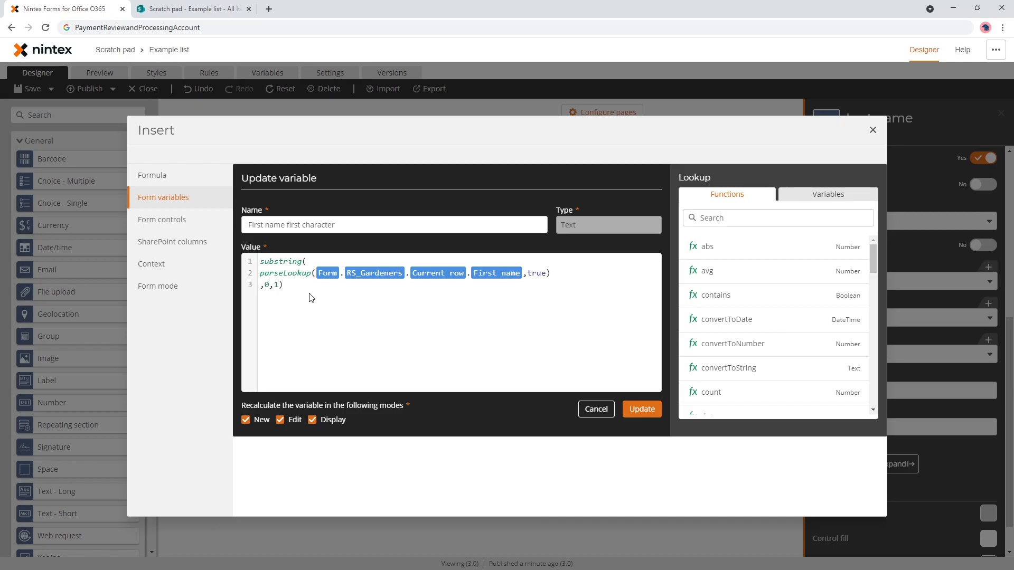
left_click_drag(310, 296, 231, 260)
key("ctrl+c")
left_click(591, 410)
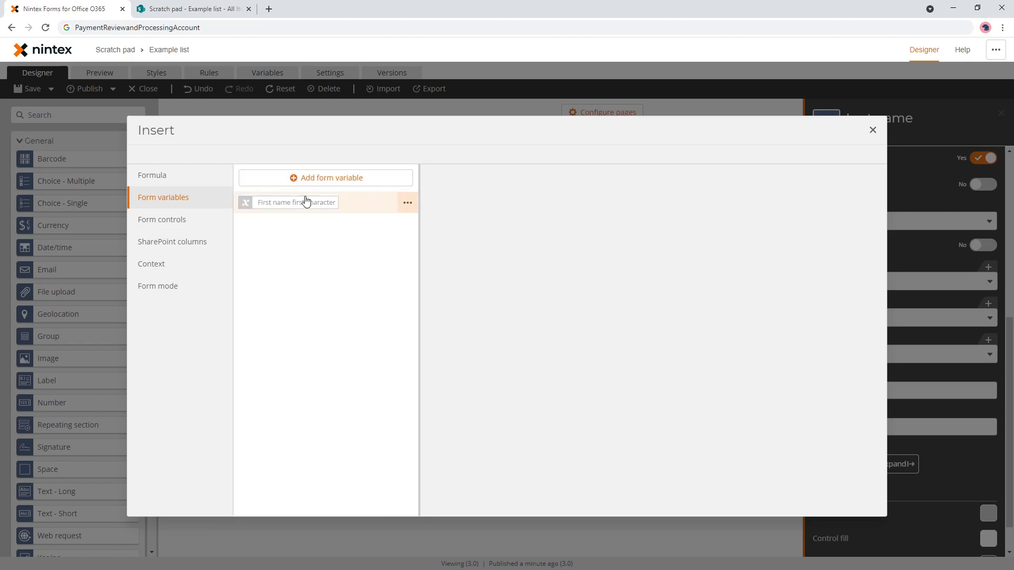
left_click(161, 177)
key("ctrl+v")
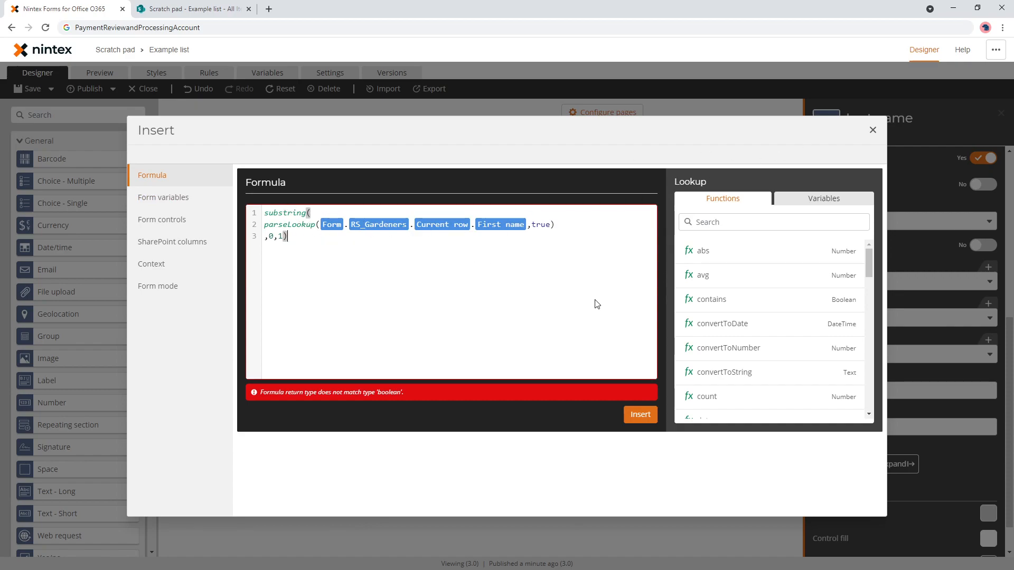
key("ctrl+a")
key("ctrl+c")
left_click(872, 130)
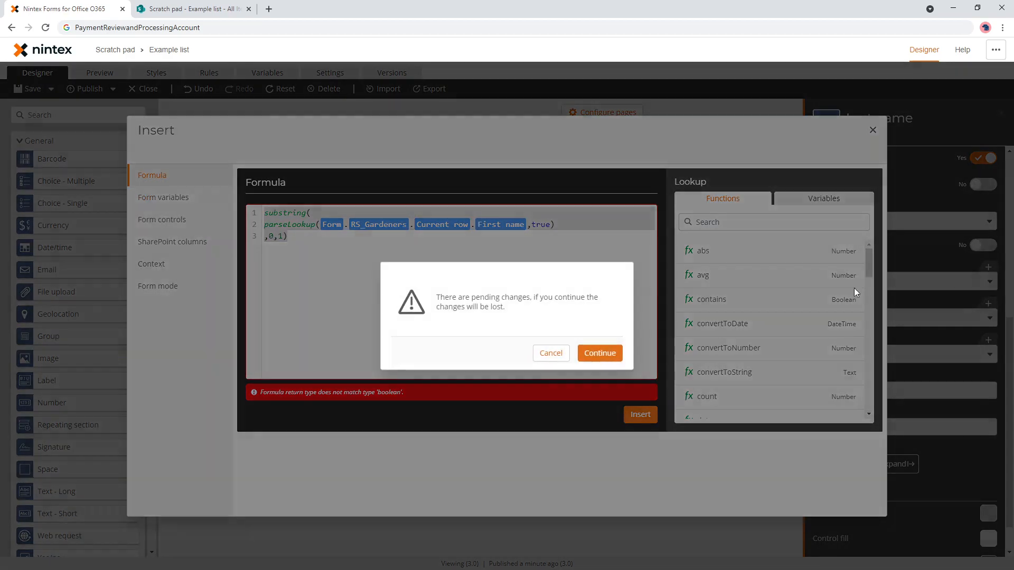
left_click(607, 354)
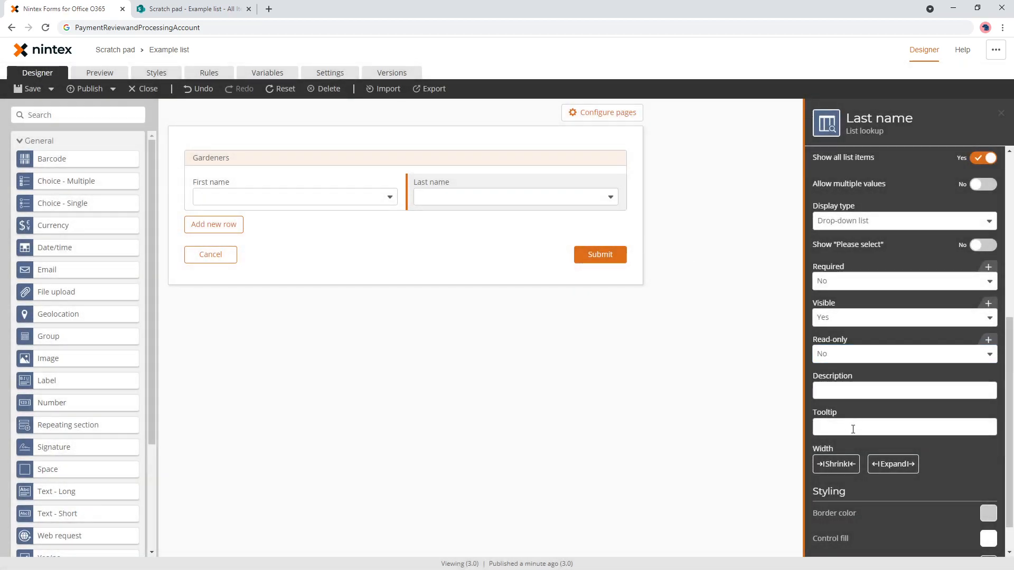
left_click(977, 267)
- Paste the substring(parseLookup(...),0,1) formula, append == "K", and insert it as Last name's Required value
left_click(470, 262)
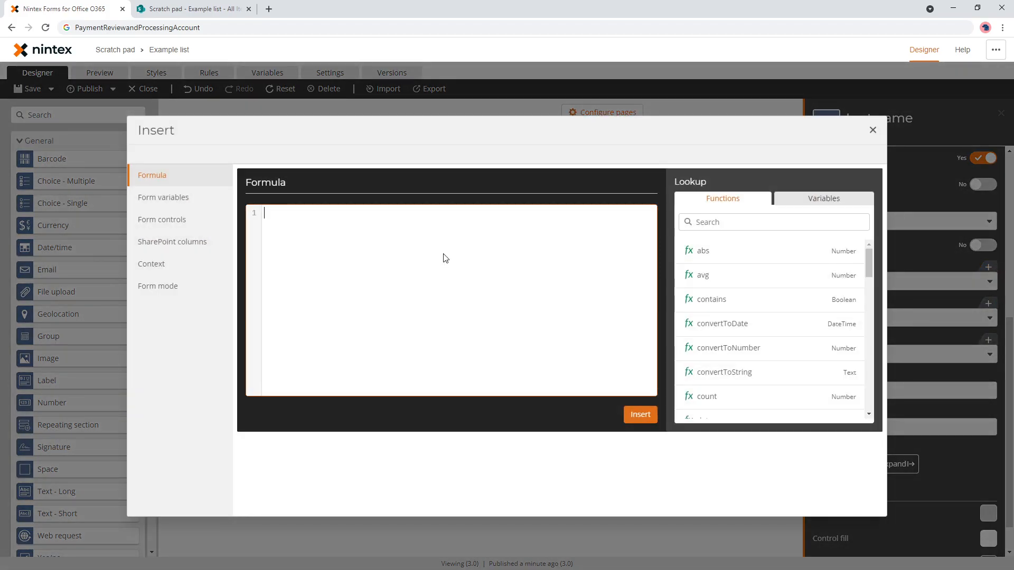
key("ctrl+v")
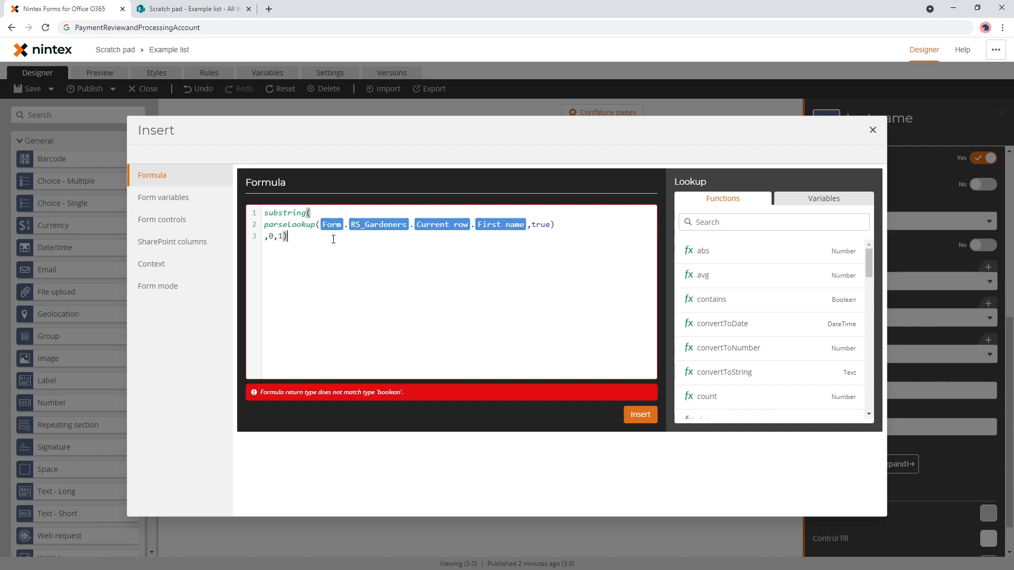
key("ctrl+a")
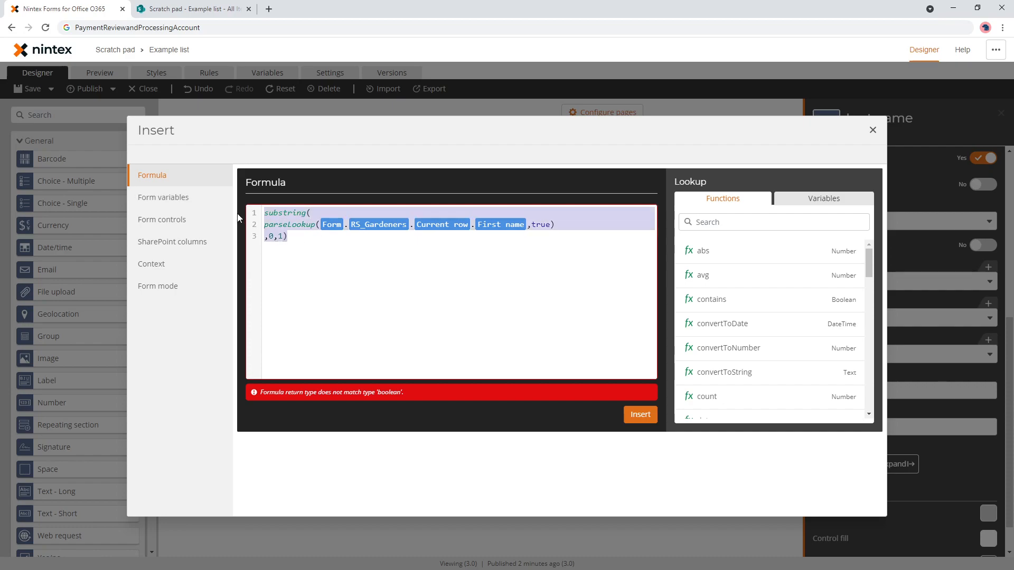
left_click(320, 238)
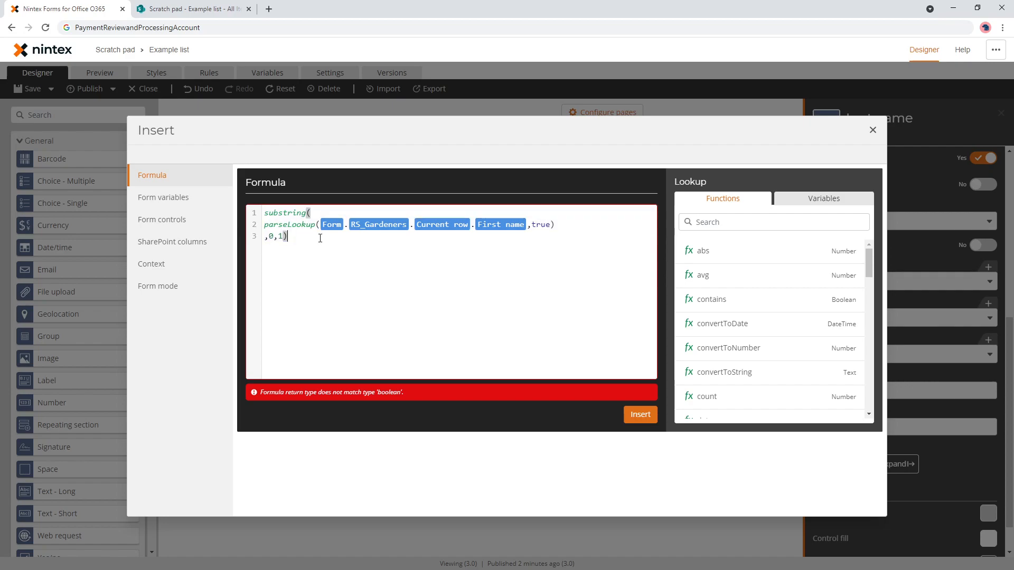
key("Up")
key("Up")
key("shift+Down")
key("shift+Down")
key("shift+Down")
key("Down")
key("Up")
key("Down")
type("== \"")
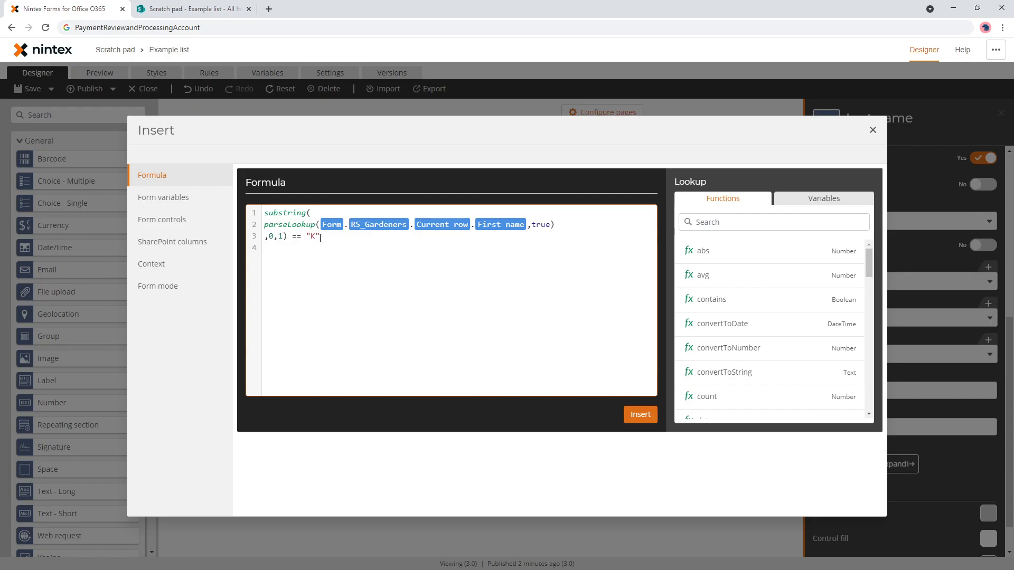
left_click(641, 415)
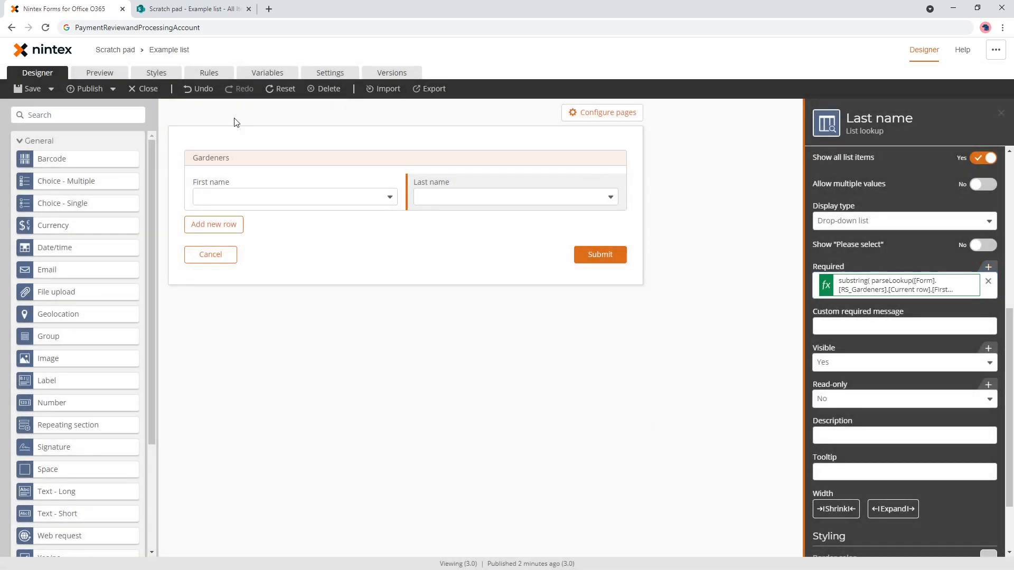
- Preview the form, switching First name between Hilda and Kelly
left_click(91, 76)
left_click(384, 190)
left_click(387, 223)
left_click(390, 189)
left_click(357, 206)
left_click(410, 186)
left_click(417, 221)
left_click(402, 195)
left_click(351, 216)
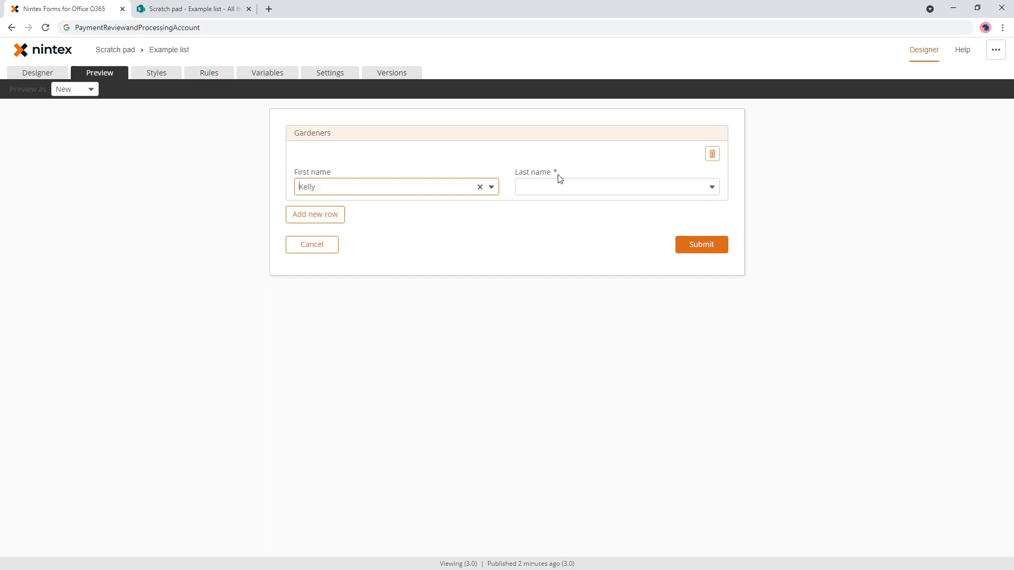
- Delete the First name first character variable and the starts-with-K rule
left_click(268, 70)
left_click(780, 182)
left_click(751, 241)
left_click(216, 74)
left_click(779, 200)
left_click(764, 259)
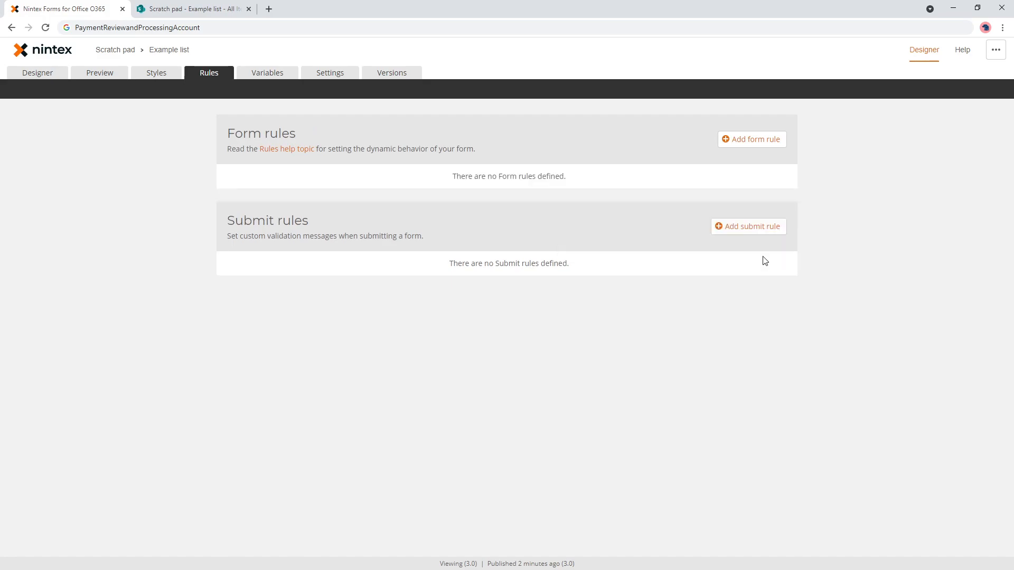
- Preview again with Kelly to confirm Last name stays required, then return to the designer
left_click(95, 73)
left_click(417, 186)
left_click(397, 206)
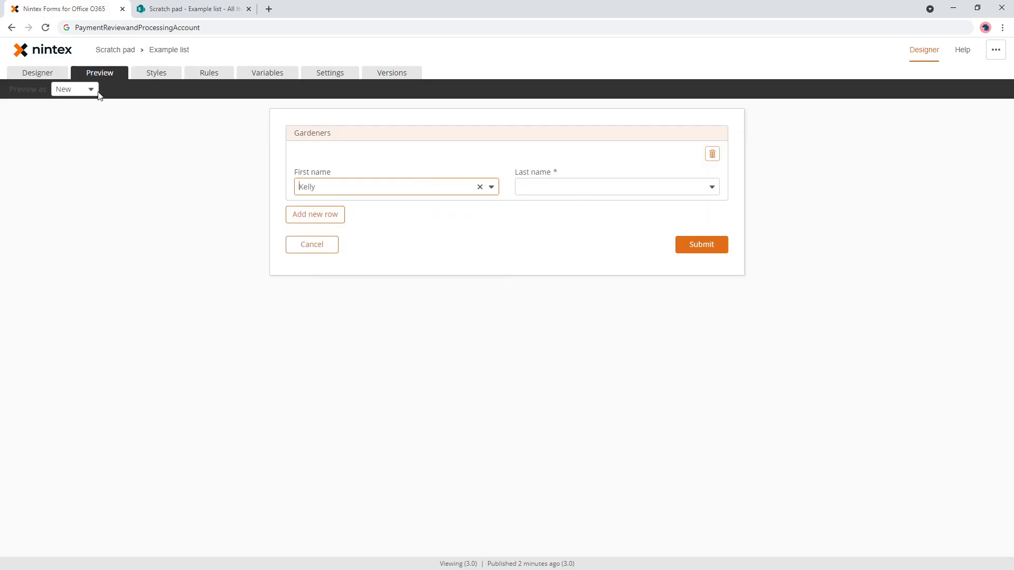
left_click(37, 72)
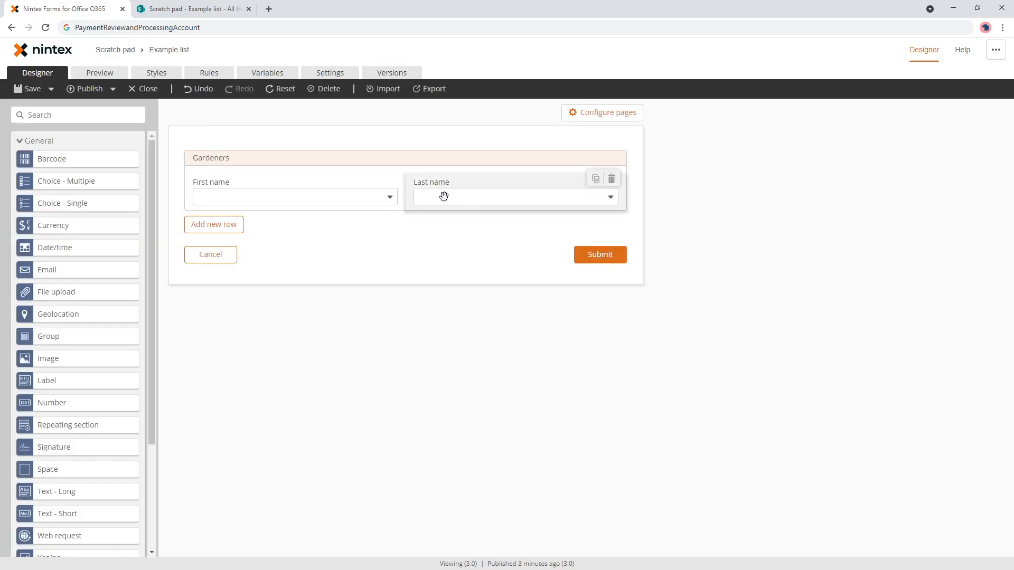
- Select the Last name control and scroll its settings to the Required substring formula
left_click(475, 197)
scroll(914, 446, "down", 5)
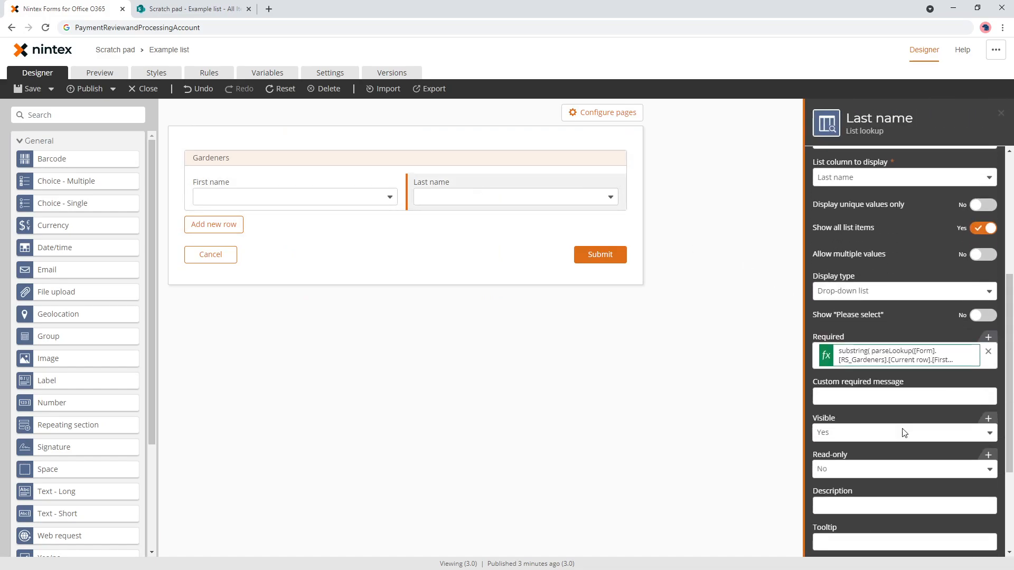